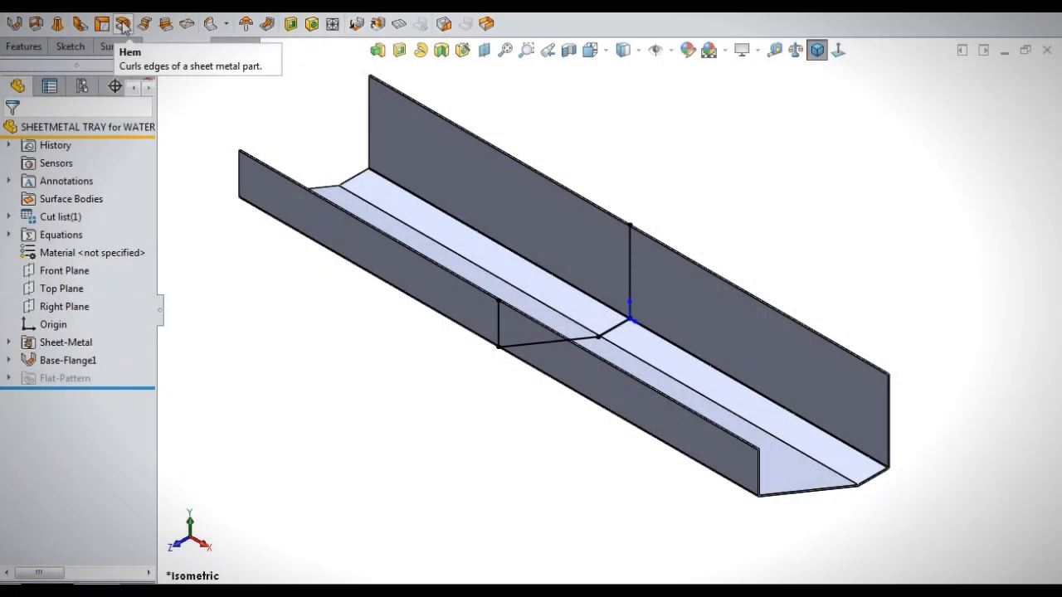
# Step: Add closed 5 mm hems, folded inward, along the upper inner edges of both tray side walls
pyautogui.click(123, 23)
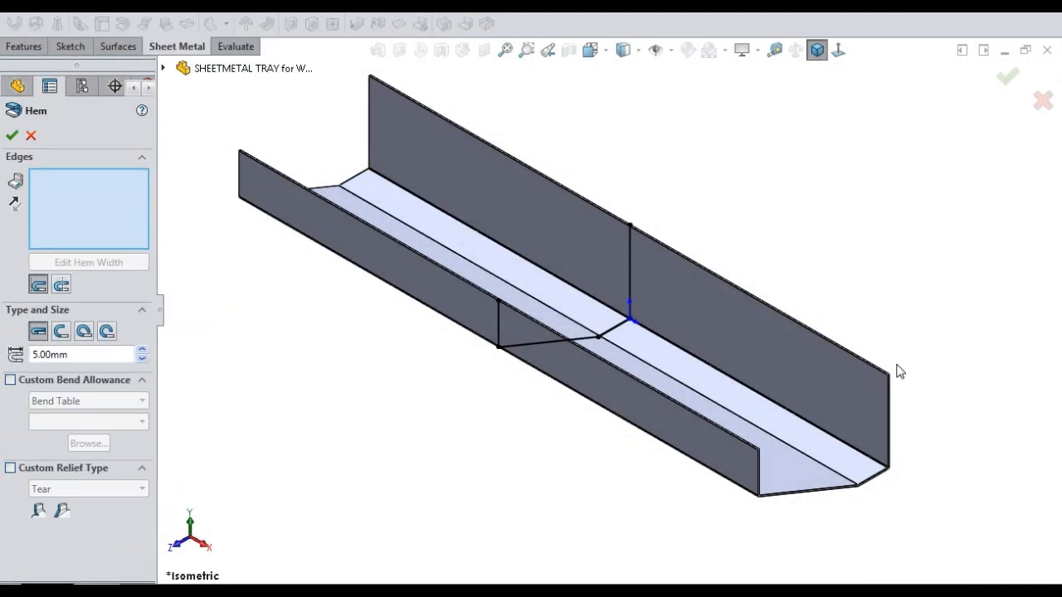
pyautogui.scroll(-5, 895, 373)
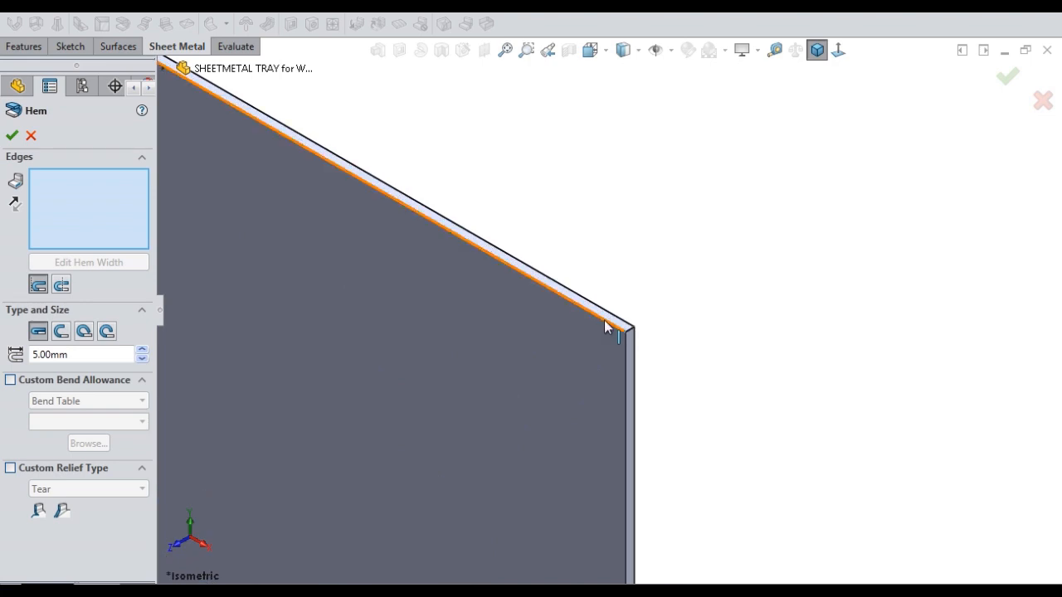
pyautogui.click(606, 327)
pyautogui.scroll(-4, 659, 360)
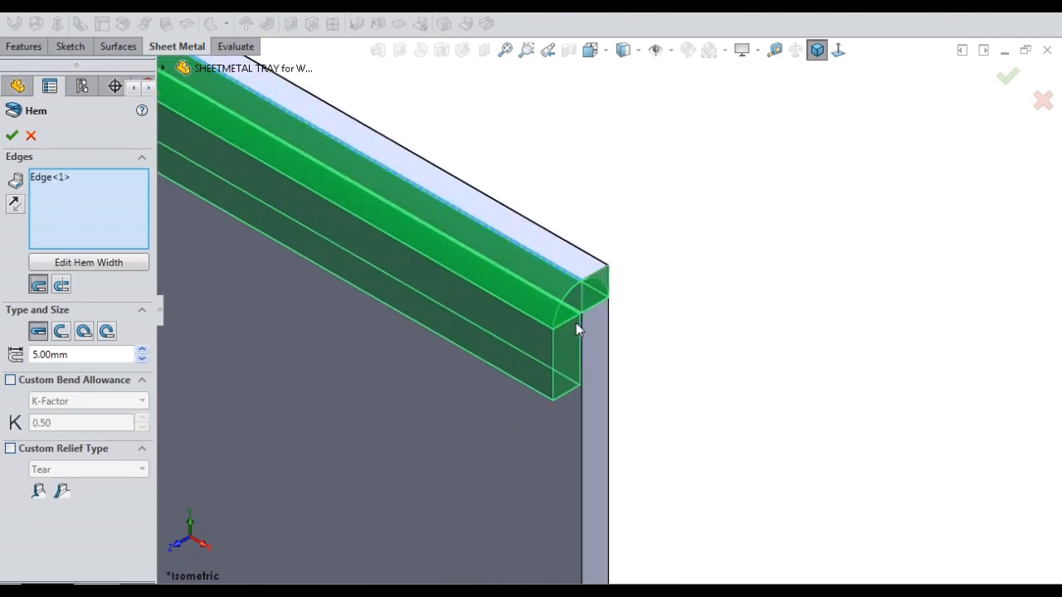
pyautogui.moveTo(652, 371); pyautogui.dragTo(520, 276, button='middle')
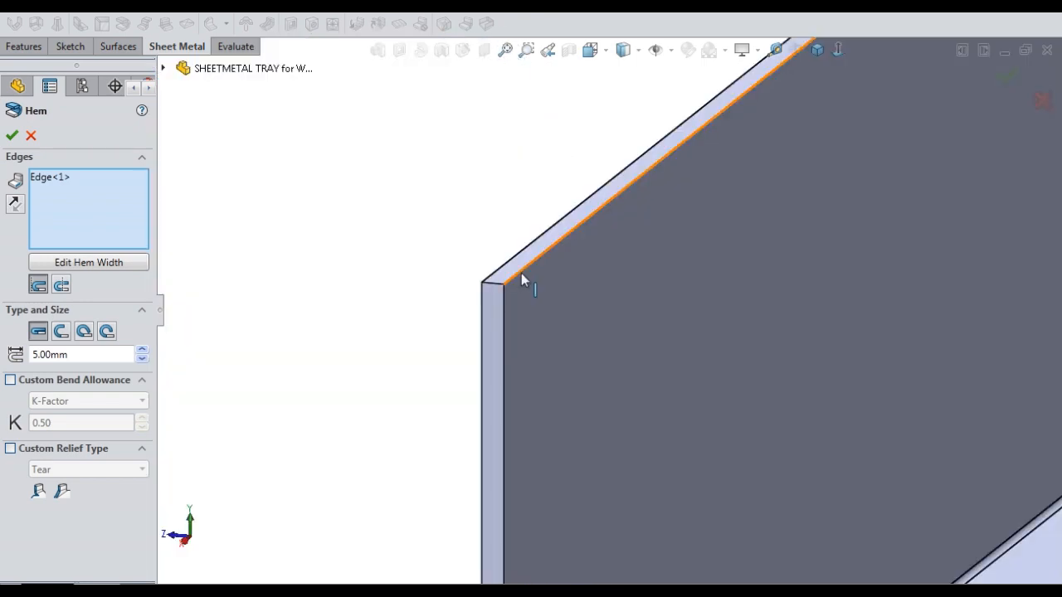
pyautogui.click(521, 277)
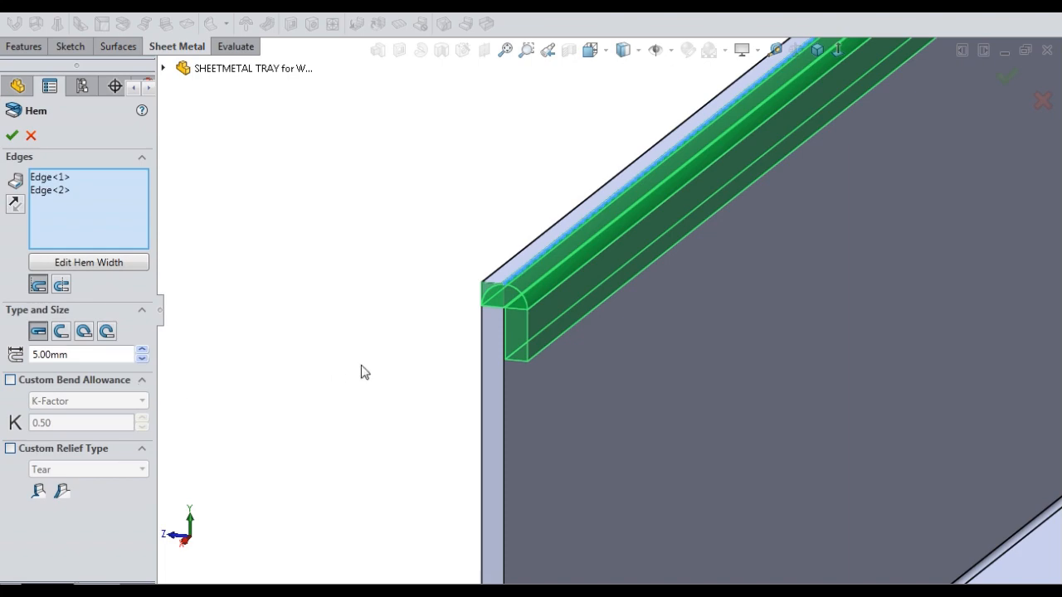
pyautogui.scroll(2, 593, 339)
pyautogui.moveTo(571, 341); pyautogui.dragTo(823, 446, button='middle')
pyautogui.scroll(-1, 870, 473)
pyautogui.scroll(-1, 720, 306)
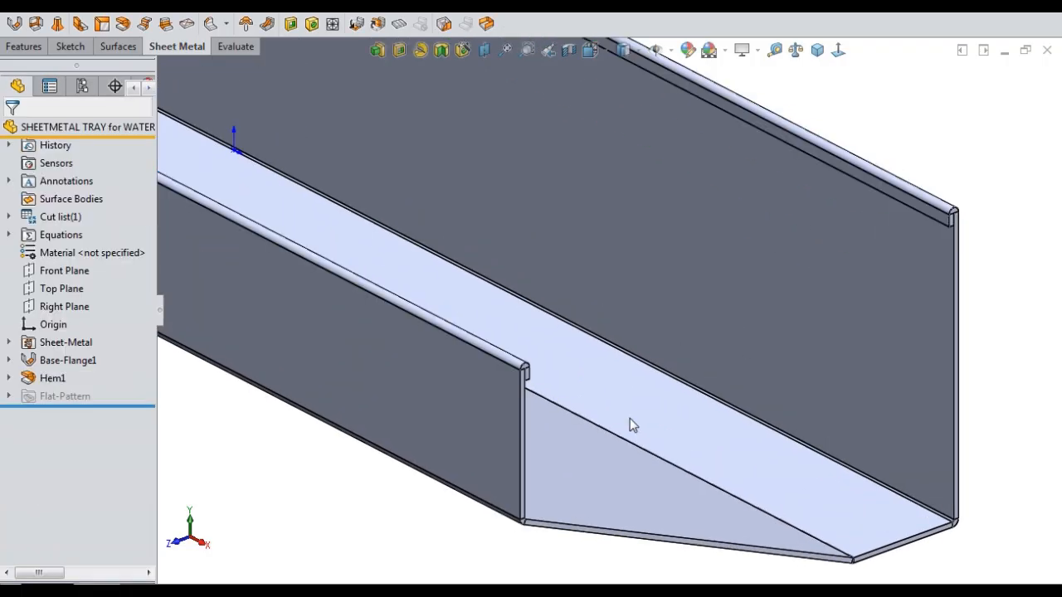
# Step: Sketch a closed five-sided profile around the tray's cross-section on its open end face
pyautogui.scroll(1, 900, 447)
pyautogui.scroll(-5, 896, 242)
pyautogui.scroll(9, 739, 365)
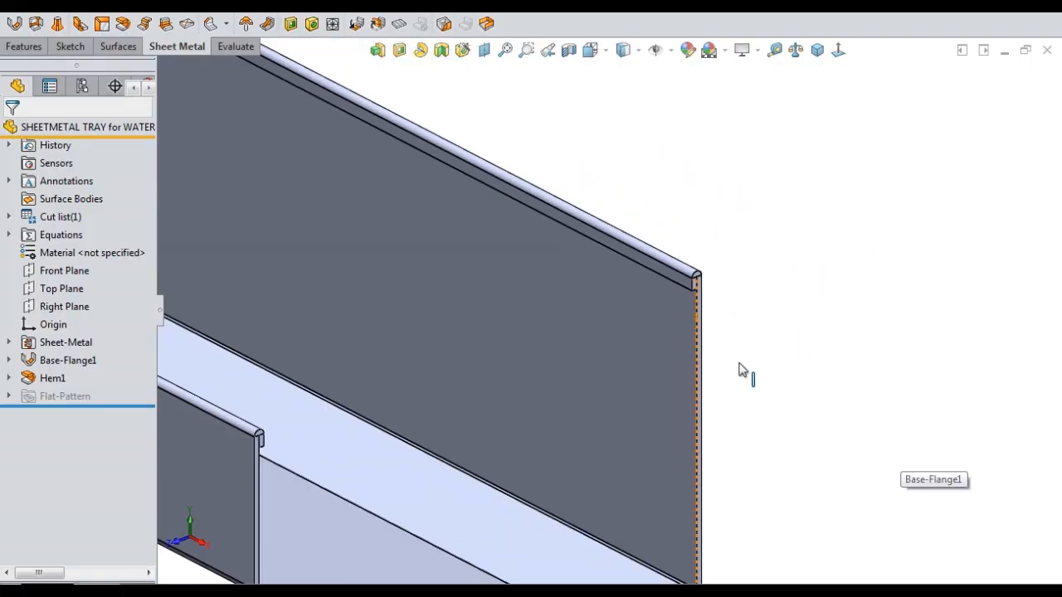
pyautogui.scroll(-2, 465, 361)
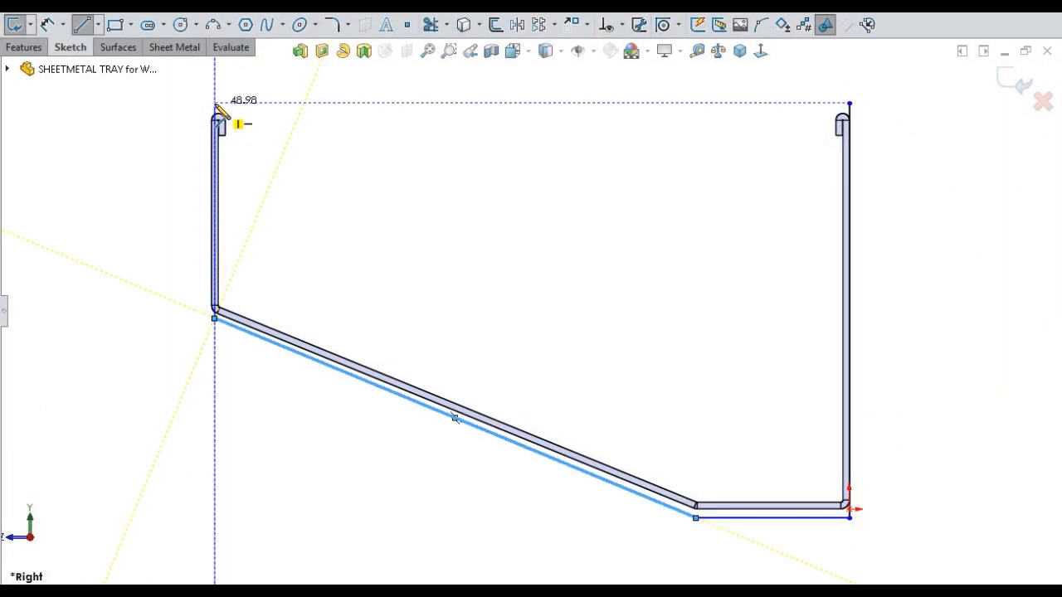
pyautogui.click(214, 103)
pyautogui.click(848, 103)
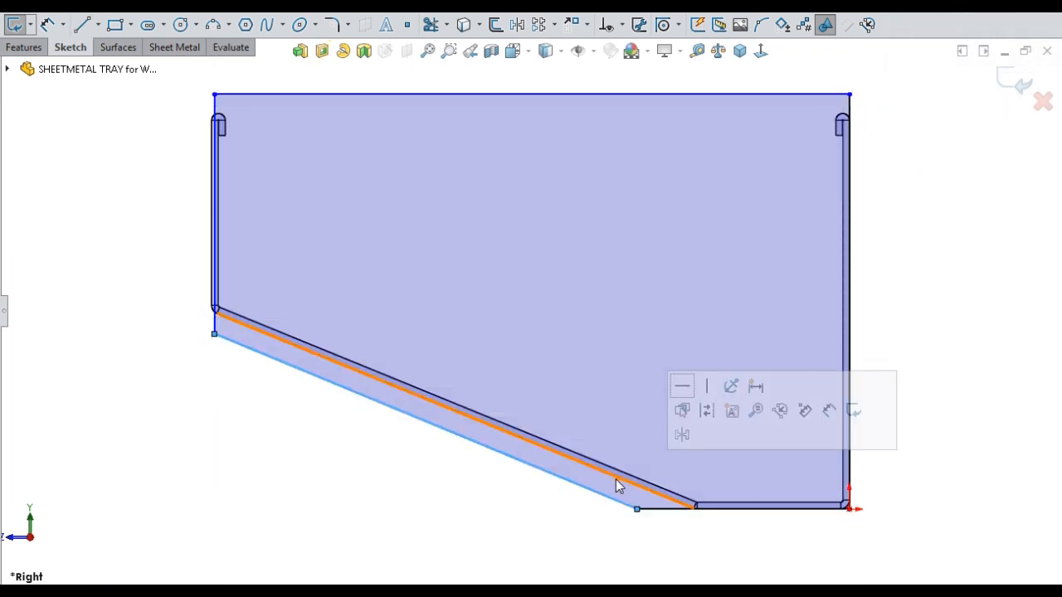
# Step: Constrain the sloped profile line to the tray's outer bottom edge and the top line to the crest of the hem
pyautogui.click(597, 515)
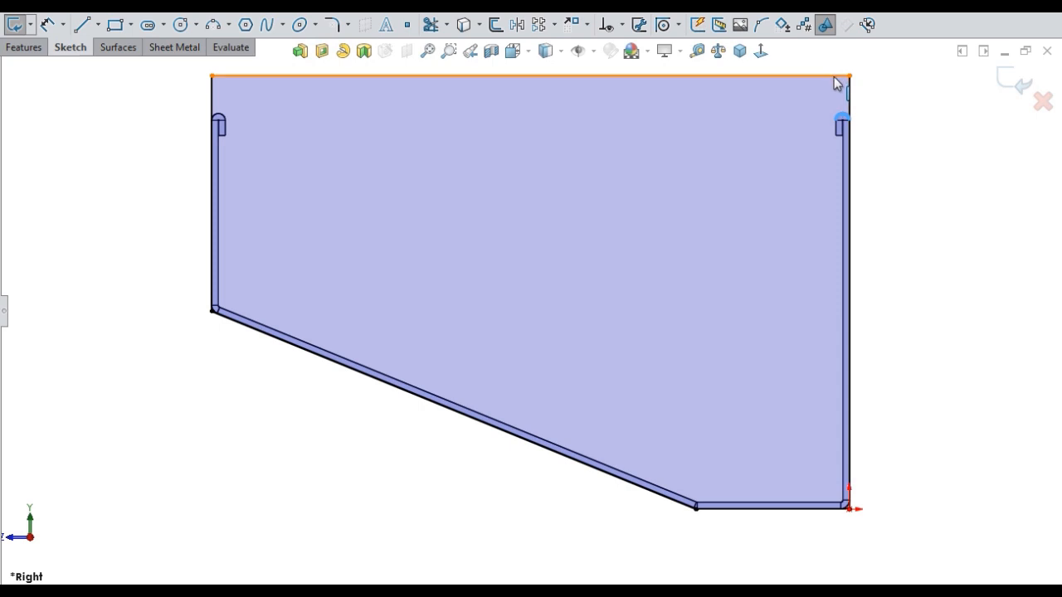
pyautogui.click(834, 77)
pyautogui.click(880, 25)
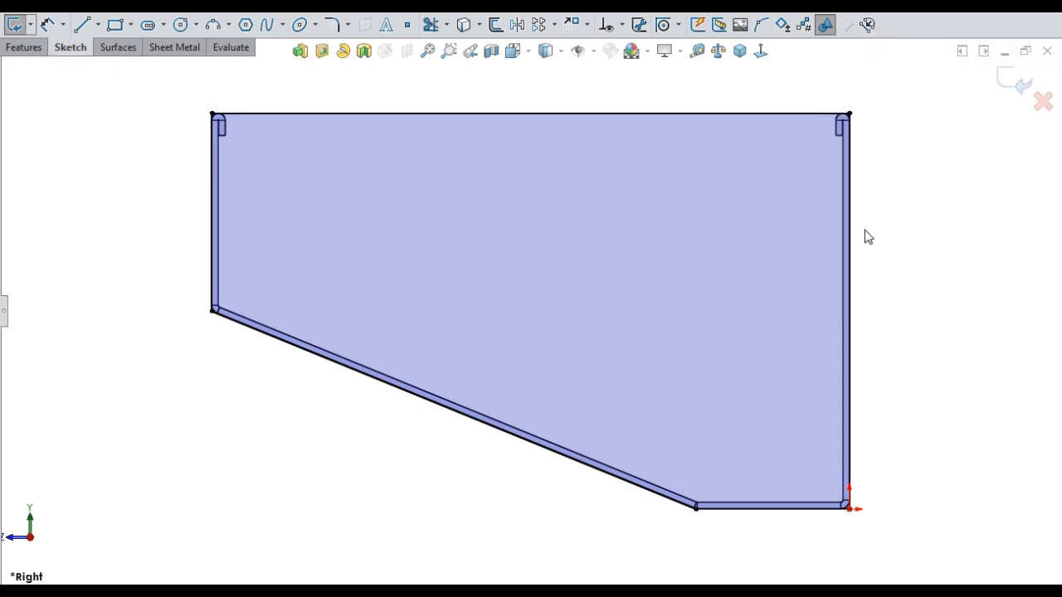
# Step: Create a 1.50 mm base flange end plate from the closed profile, with reversed direction and Merge result off
pyautogui.scroll(1, 899, 381)
pyautogui.scroll(-1, 431, 267)
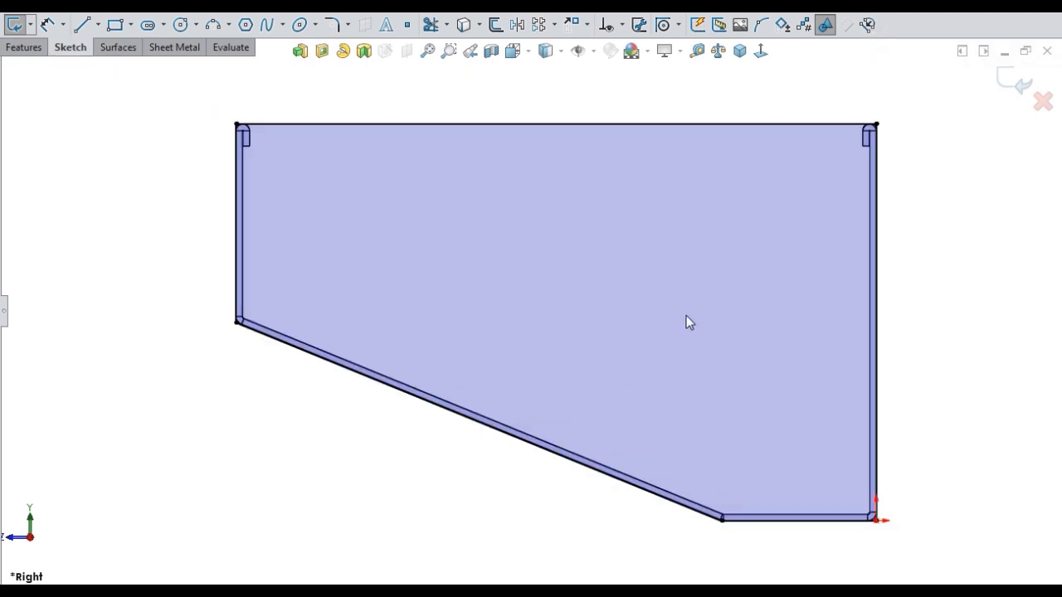
pyautogui.scroll(1, 686, 316)
pyautogui.hotkey('ctrl', '7')
pyautogui.hotkey('ctrl', '4')
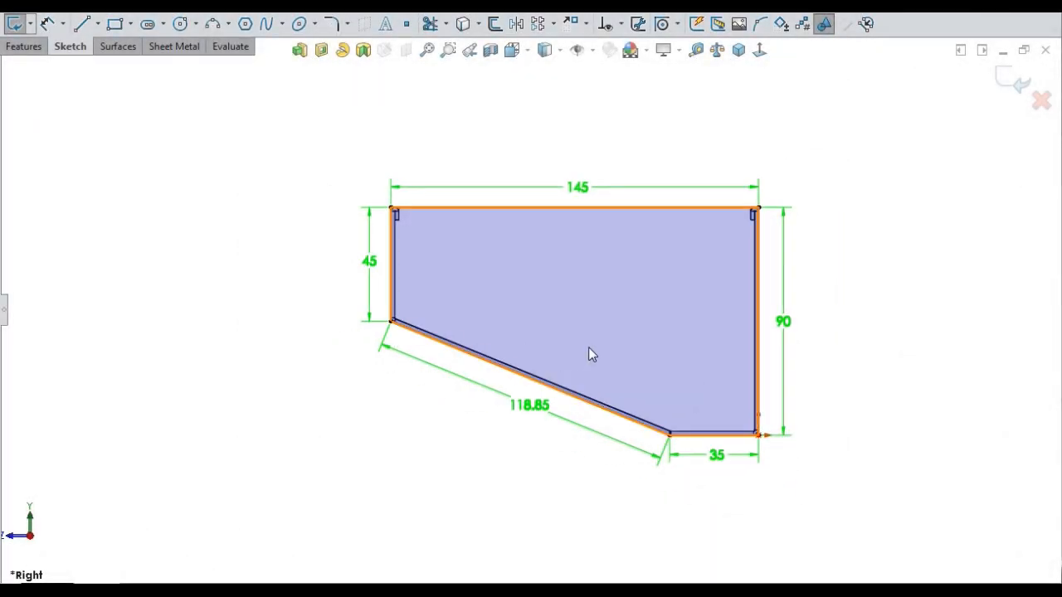
pyautogui.click(174, 46)
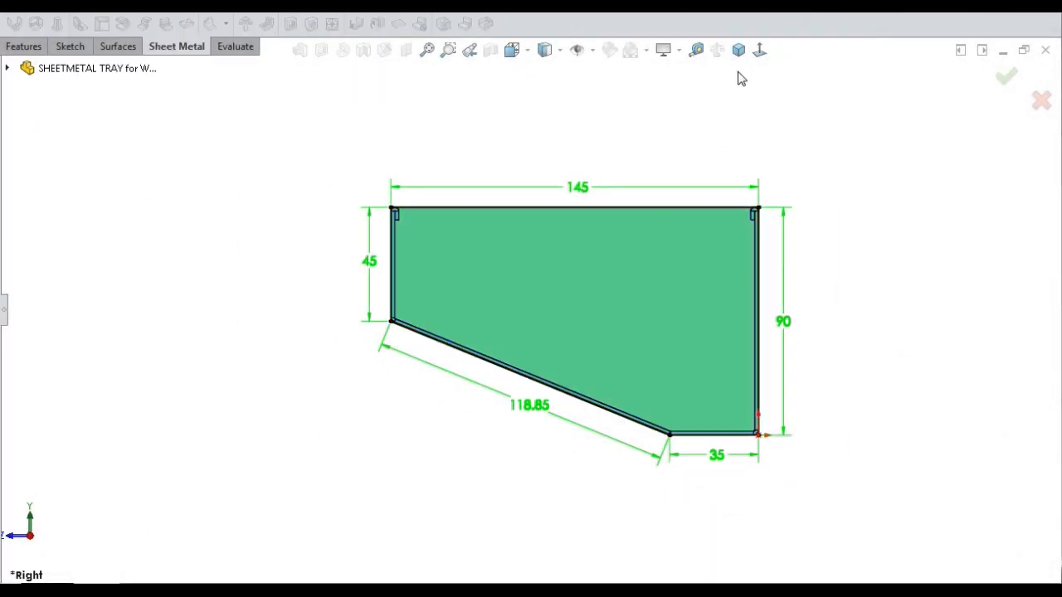
pyautogui.click(738, 50)
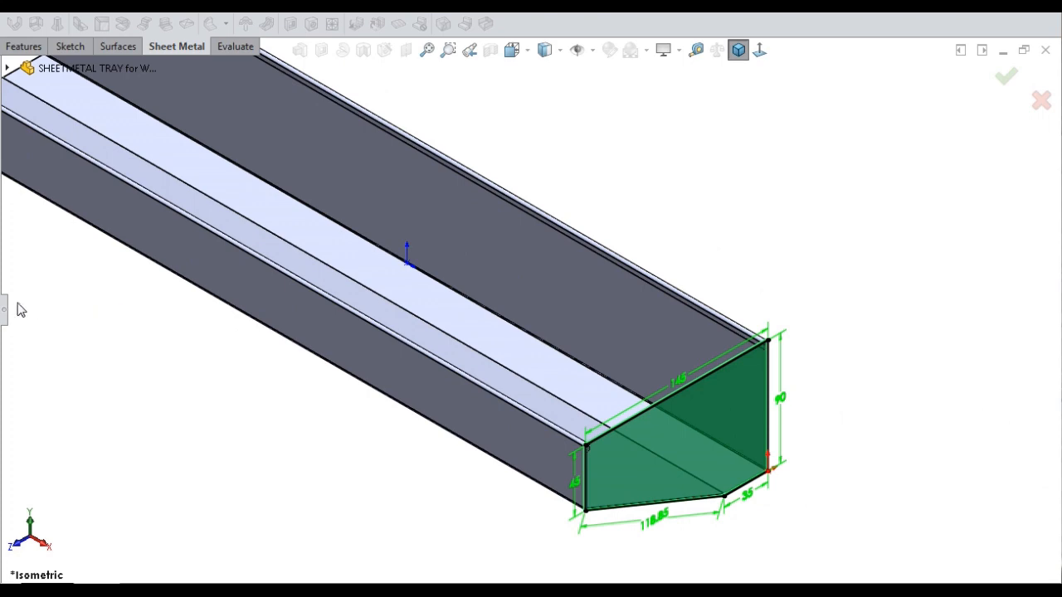
pyautogui.click(5, 309)
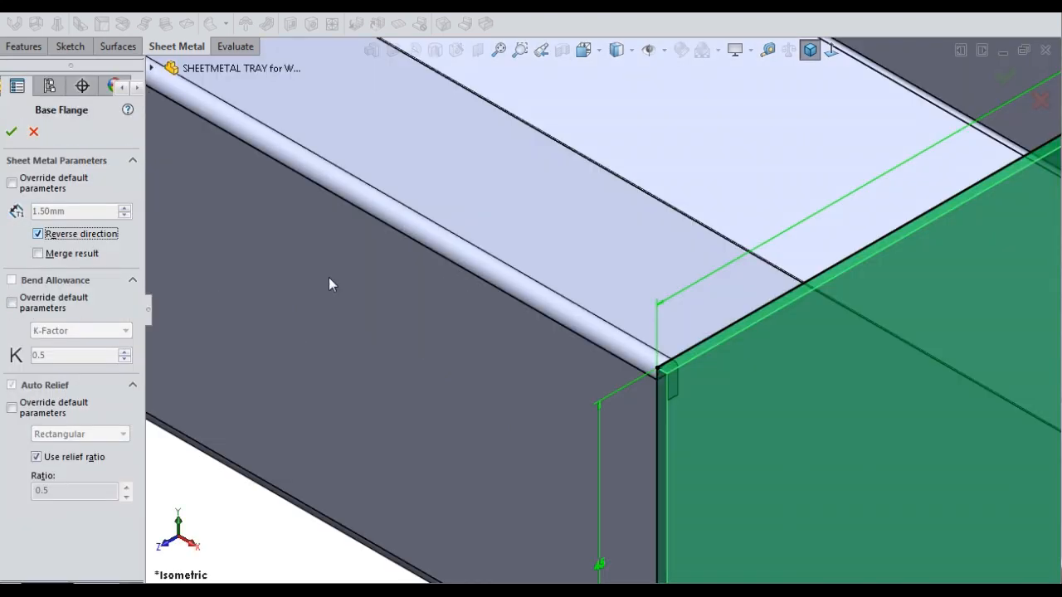
pyautogui.scroll(5, 645, 366)
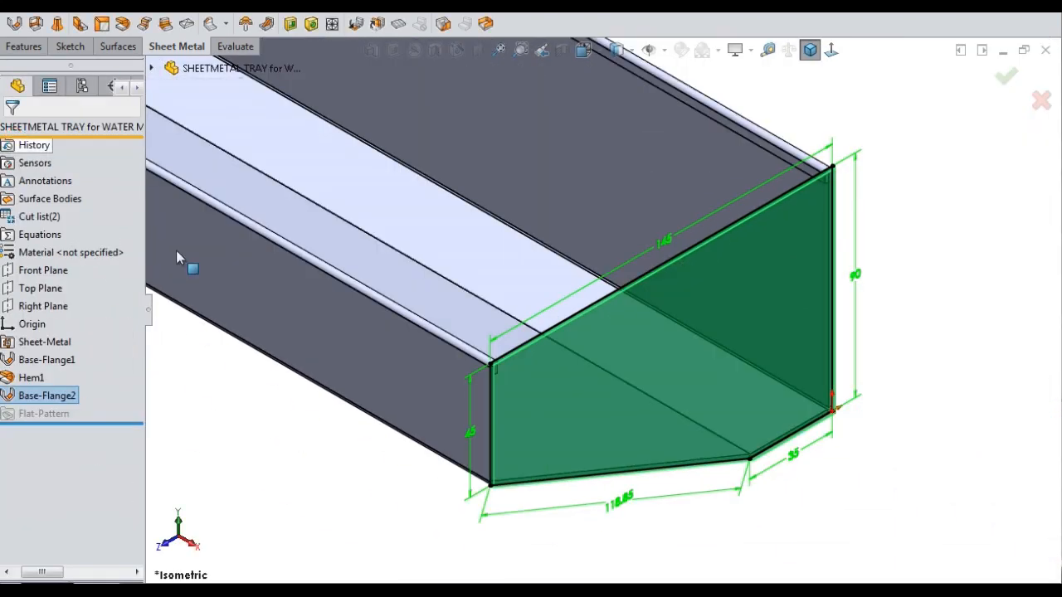
pyautogui.scroll(3, 856, 473)
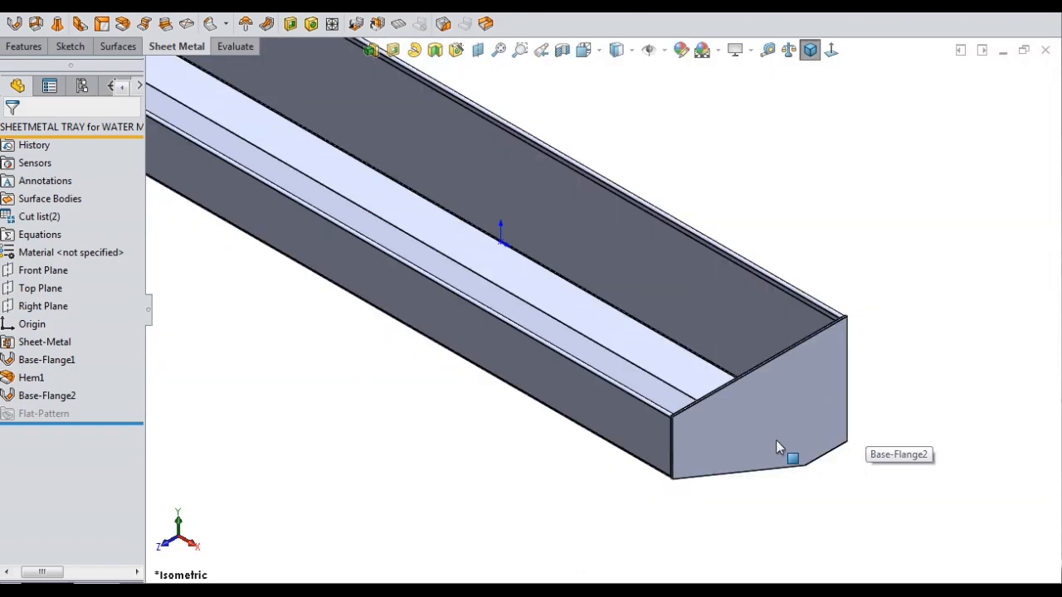
# Step: Fillet the end plate's three lower corner edges with a 2.50 mm radius and its two upper corner edges with 1.55 mm
pyautogui.moveTo(777, 439)
pyautogui.mouseDown(button='middle')
pyautogui.moveTo(770, 267)
pyautogui.moveTo(780, 426)
pyautogui.mouseUp(button='middle')
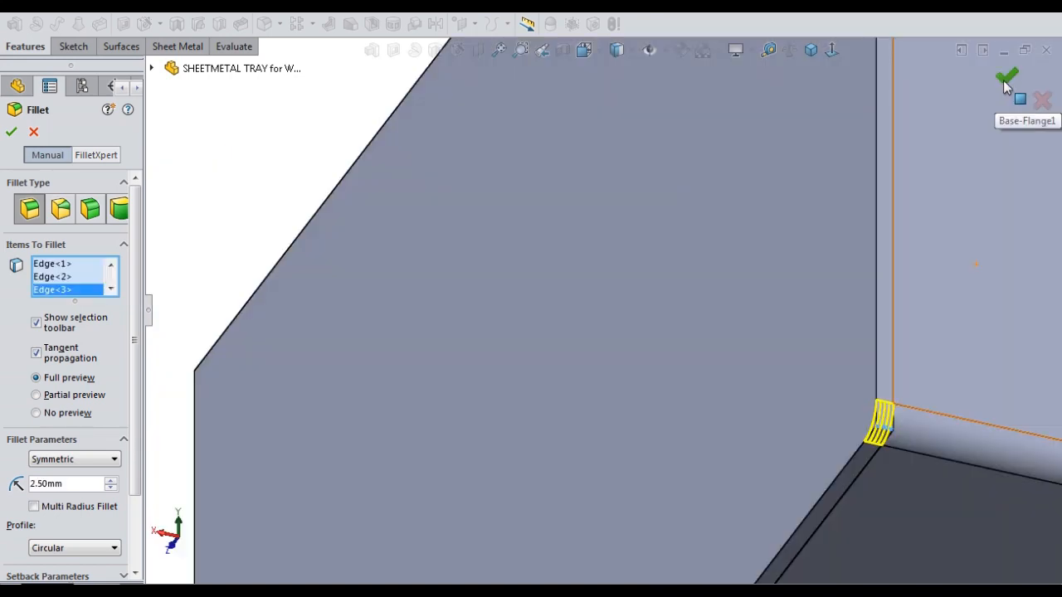
pyautogui.click(1005, 83)
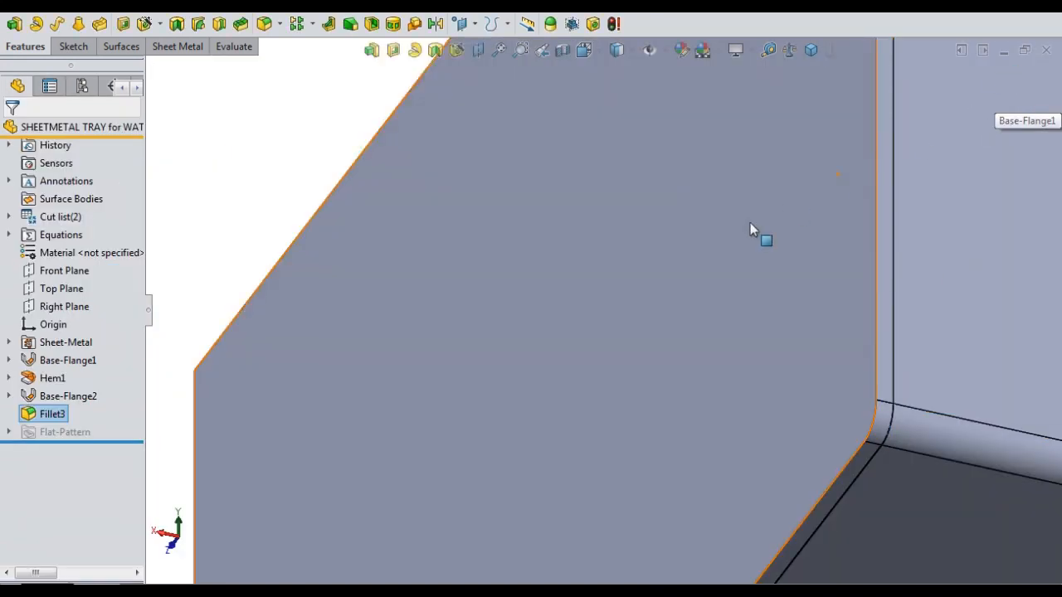
pyautogui.scroll(5, 750, 229)
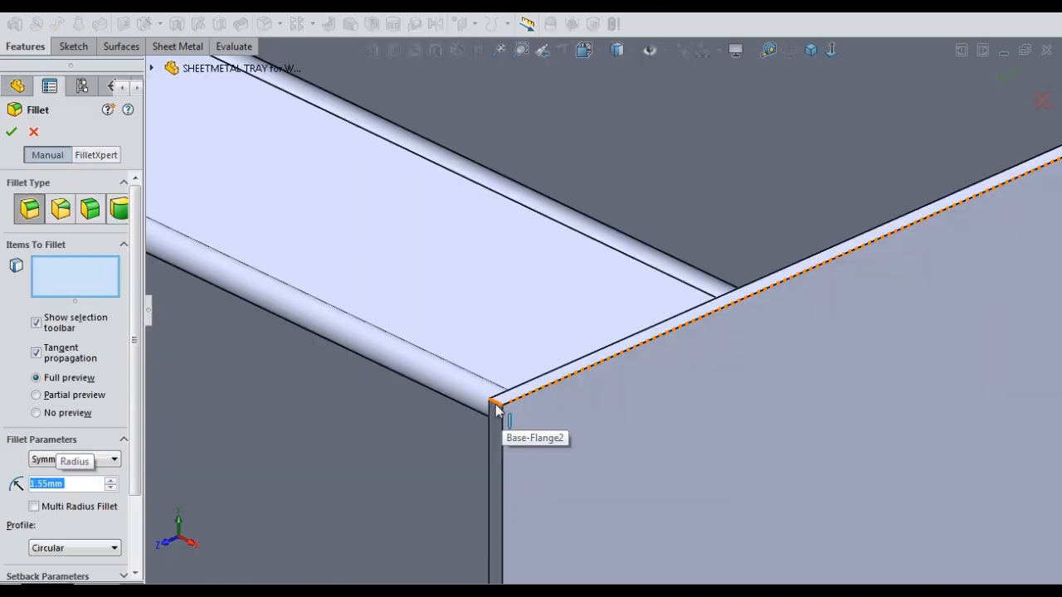
pyautogui.click(497, 407)
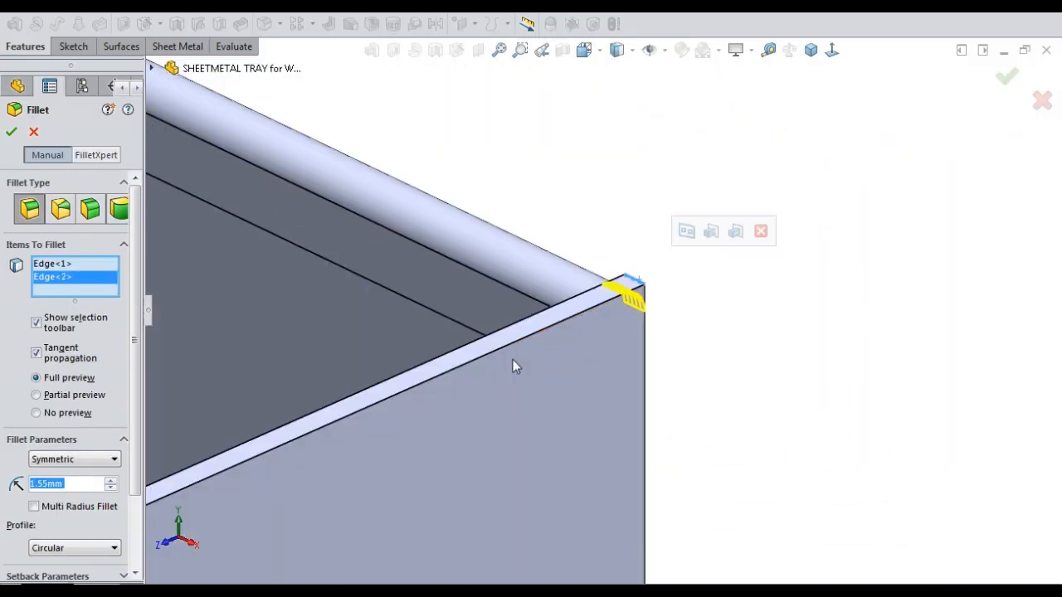
pyautogui.moveTo(138, 435); pyautogui.dragTo(137, 528)
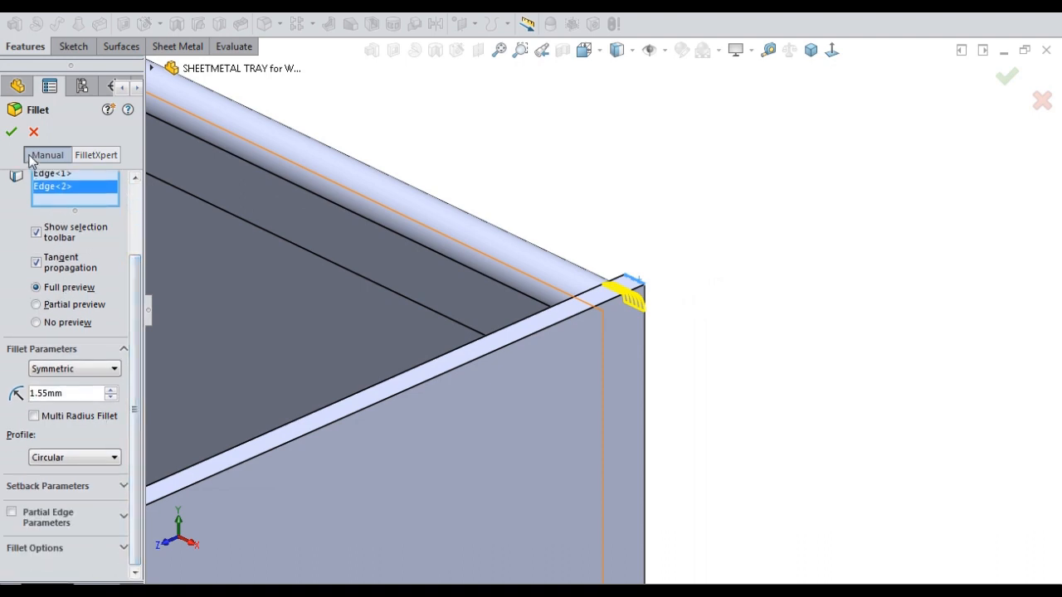
pyautogui.click(12, 133)
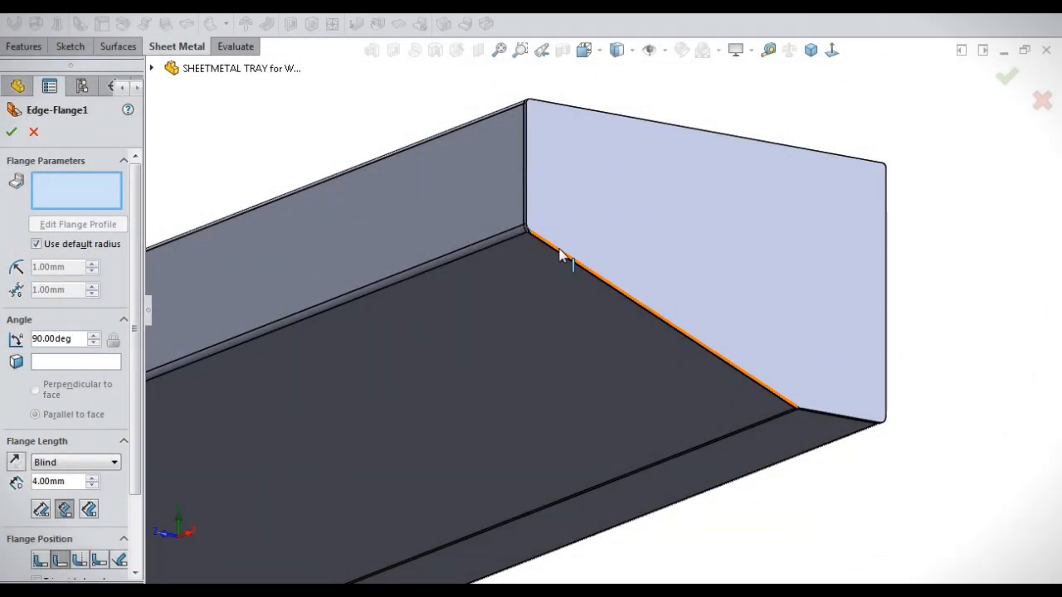
# Step: Add 10 mm edge flanges at 90 degrees to the end plate's two bottom edges, directed under the tray with a 0.25 mm offset
pyautogui.click(559, 254)
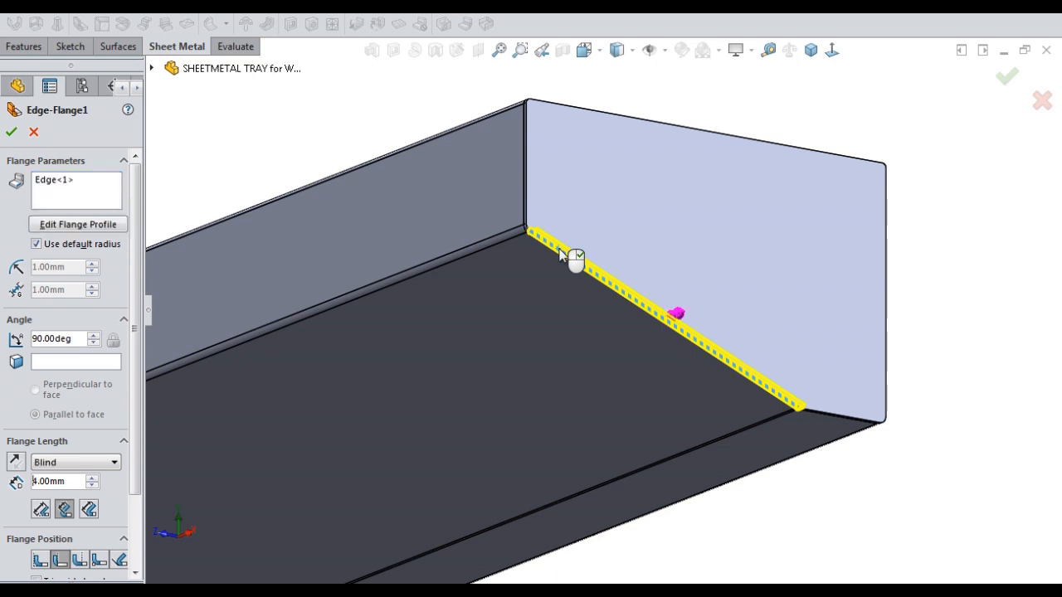
pyautogui.write('10')
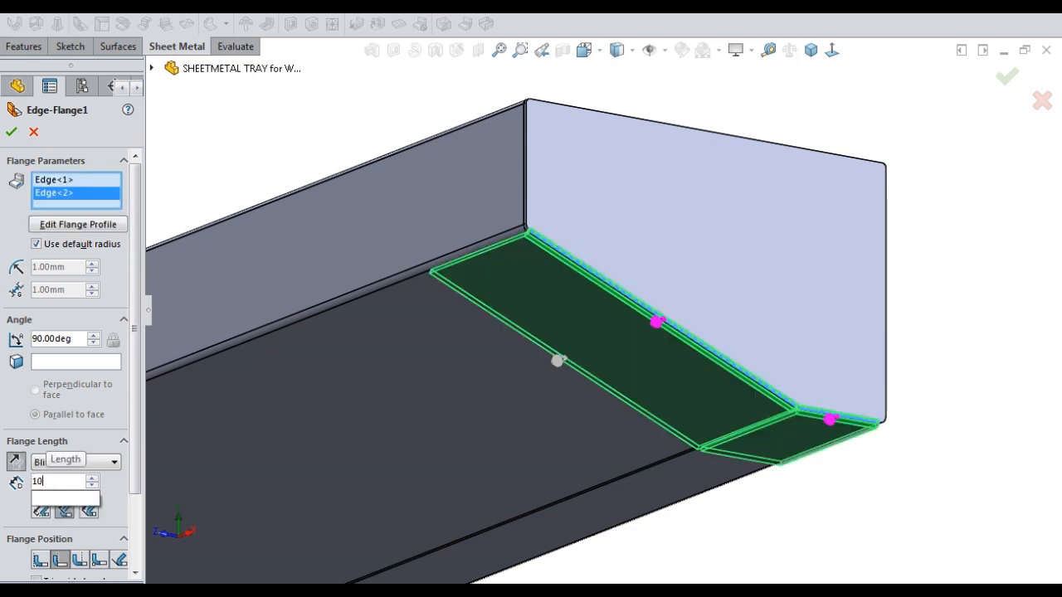
pyautogui.press('Return')
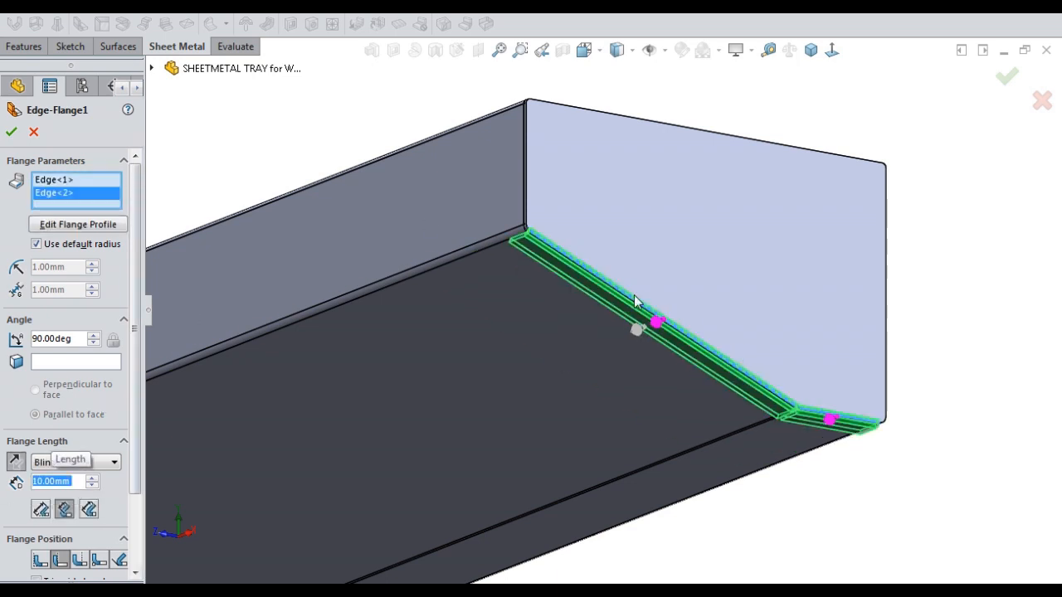
pyautogui.scroll(-5, 526, 214)
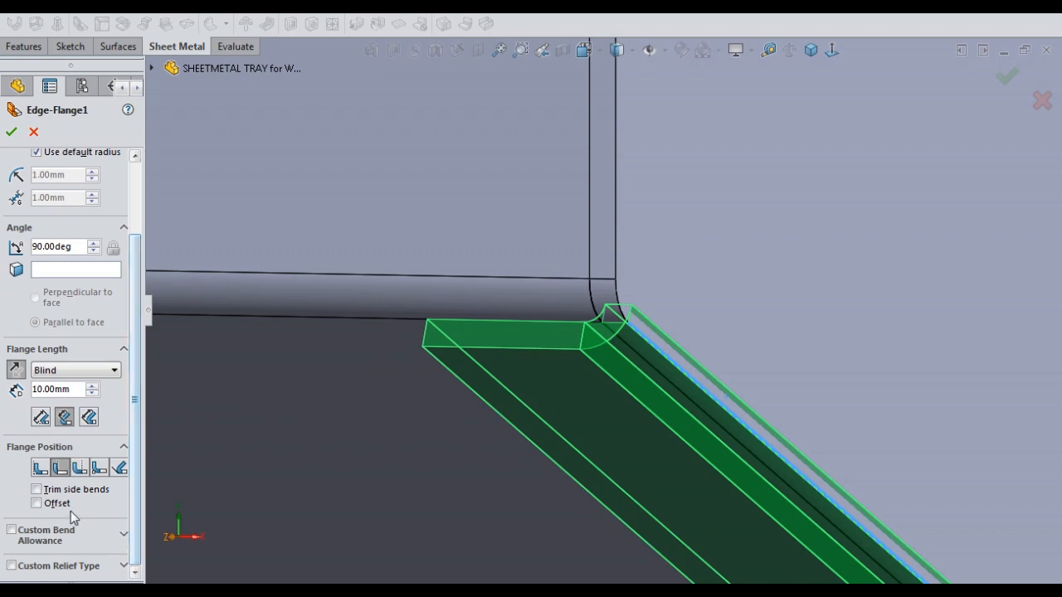
pyautogui.click(36, 503)
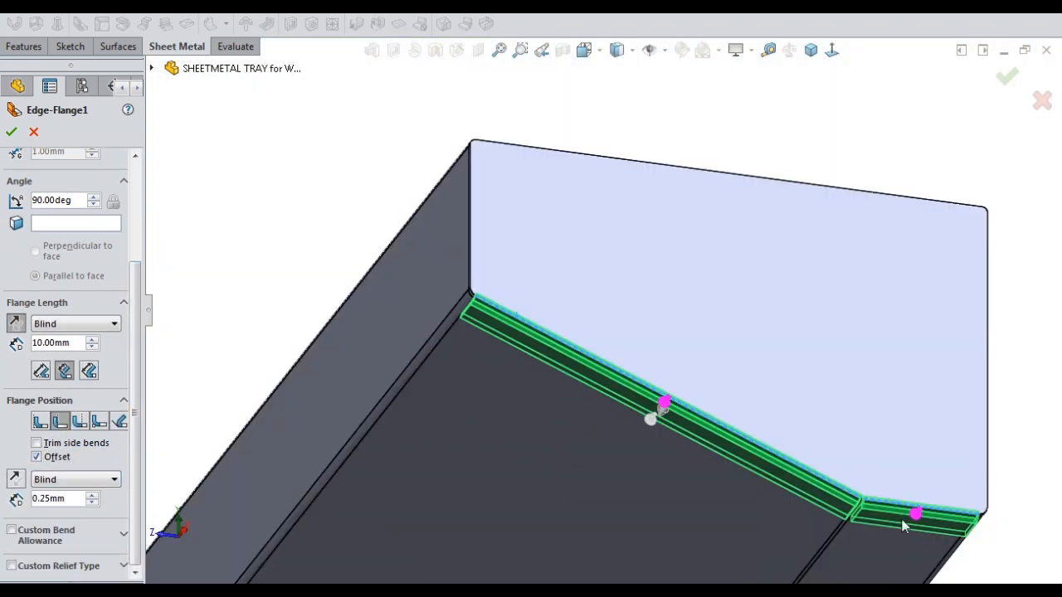
pyautogui.scroll(-4, 933, 487)
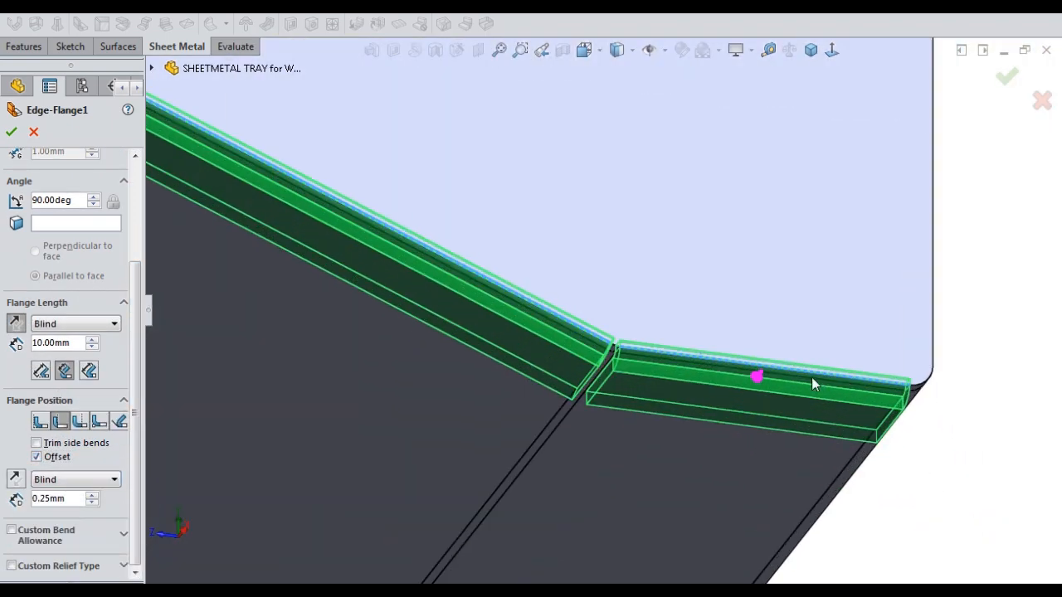
pyautogui.scroll(3, 813, 384)
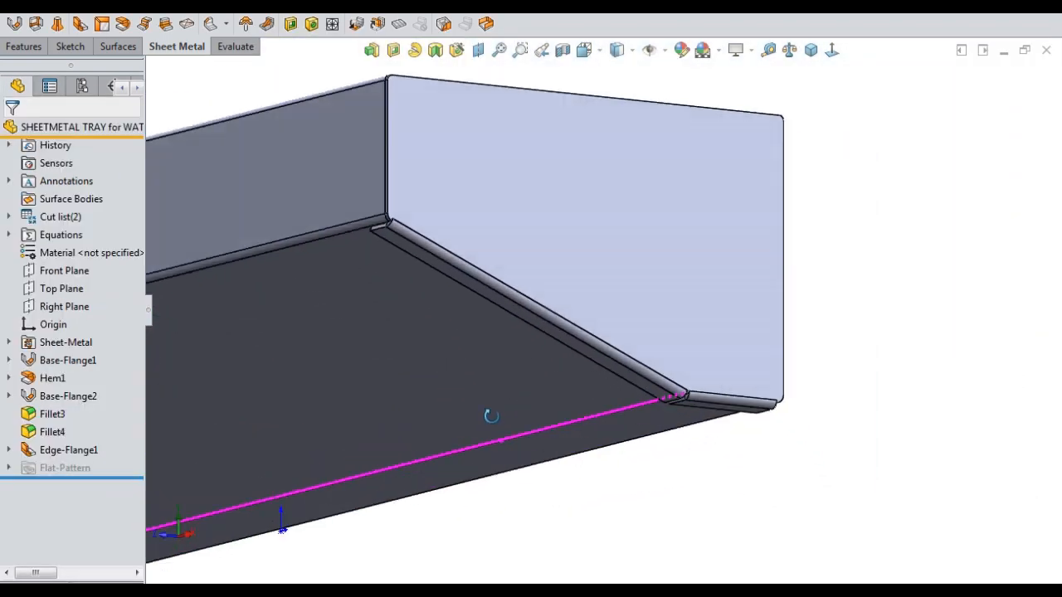
# Step: Run interference detection on the tray bodies and inspect each listed interference at the end plate's bottom edges
pyautogui.moveTo(491, 416); pyautogui.dragTo(573, 261, button='middle')
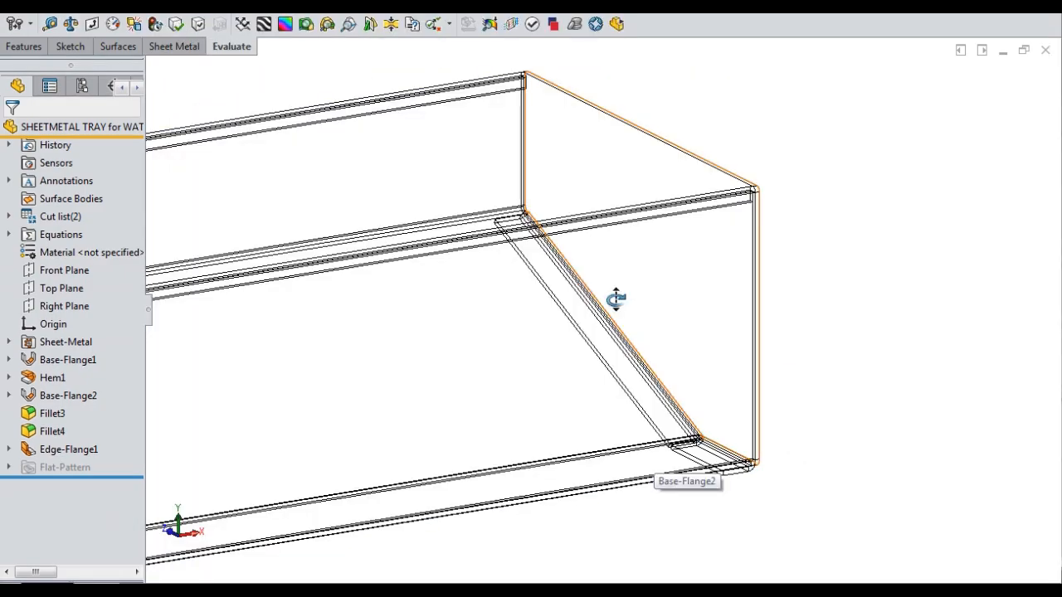
pyautogui.moveTo(615, 300)
pyautogui.mouseDown(button='middle')
pyautogui.moveTo(569, 320)
pyautogui.moveTo(603, 337)
pyautogui.moveTo(628, 241)
pyautogui.mouseUp(button='middle')
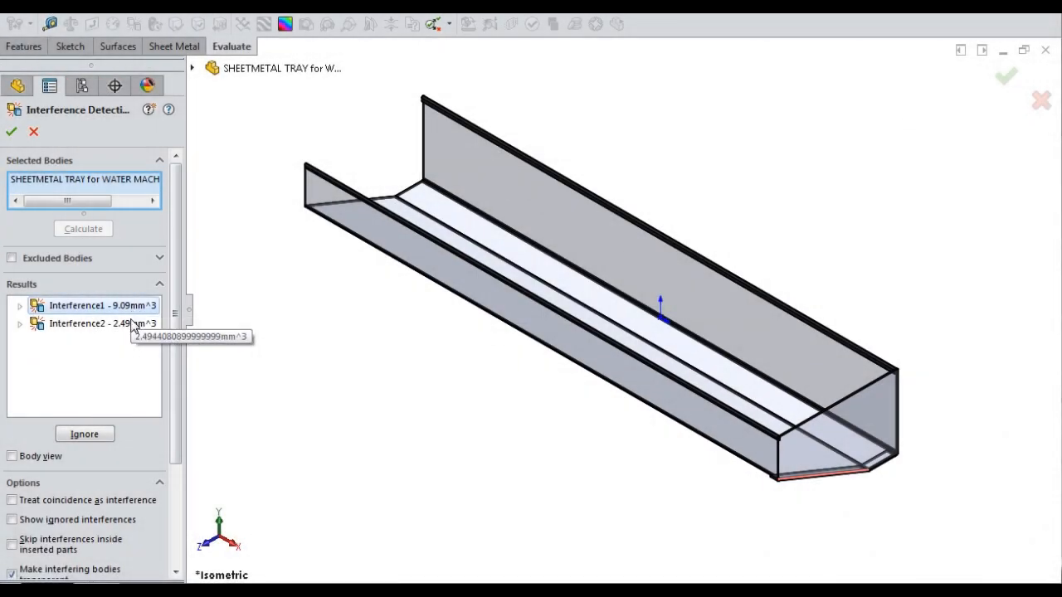
pyautogui.click(91, 323)
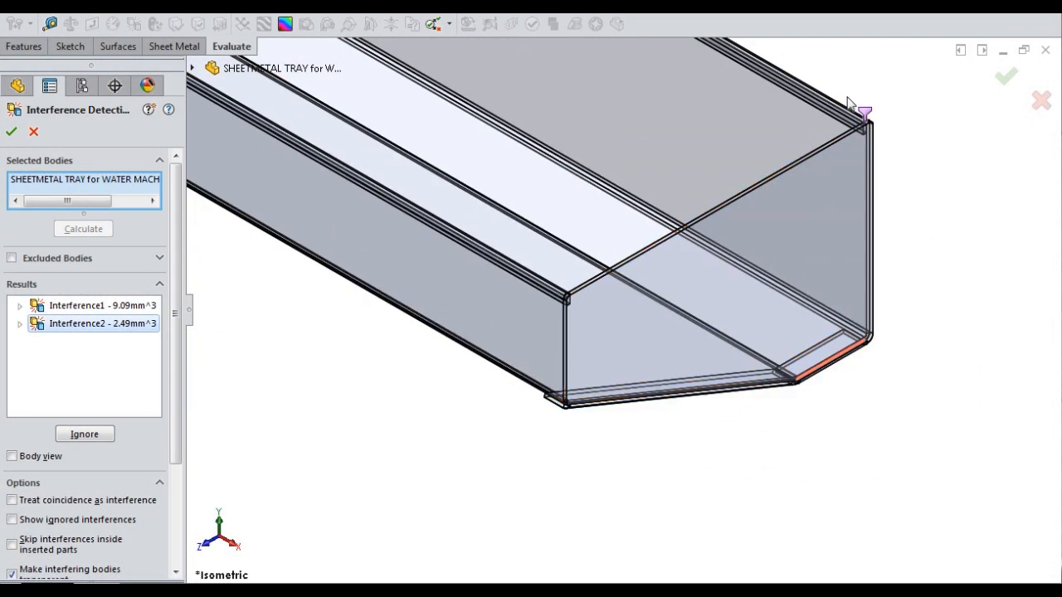
pyautogui.click(125, 307)
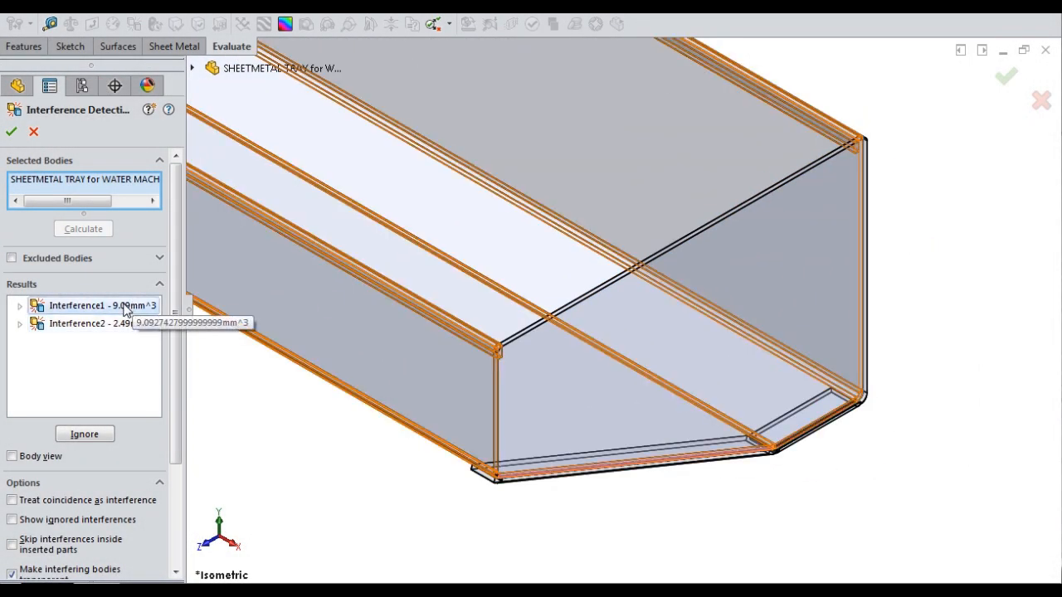
# Step: Compare the two listed interferences, viewing where each one lies along the end plate's lower bends
pyautogui.click(124, 324)
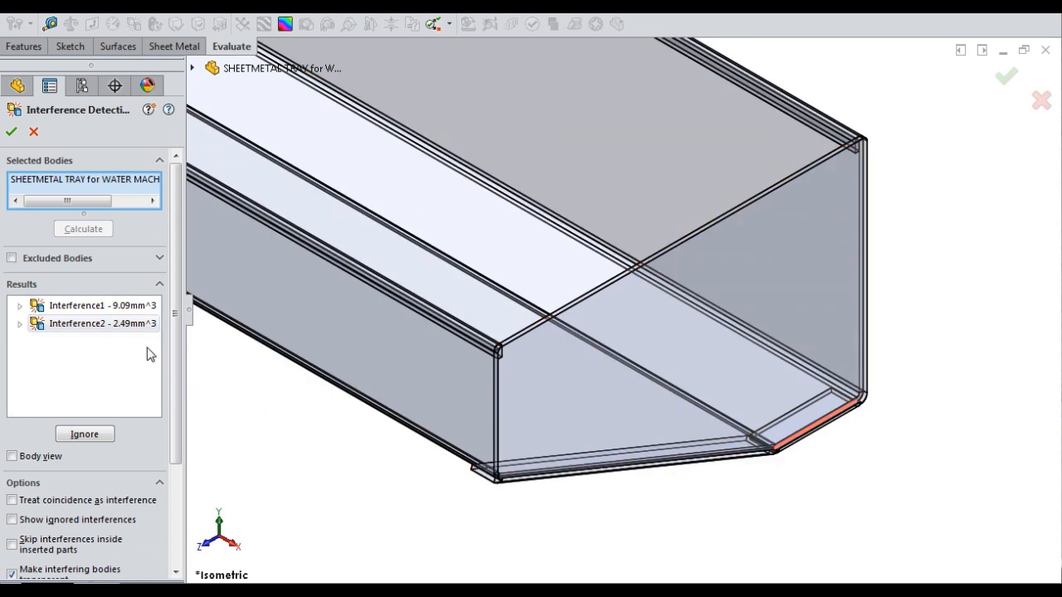
pyautogui.click(130, 307)
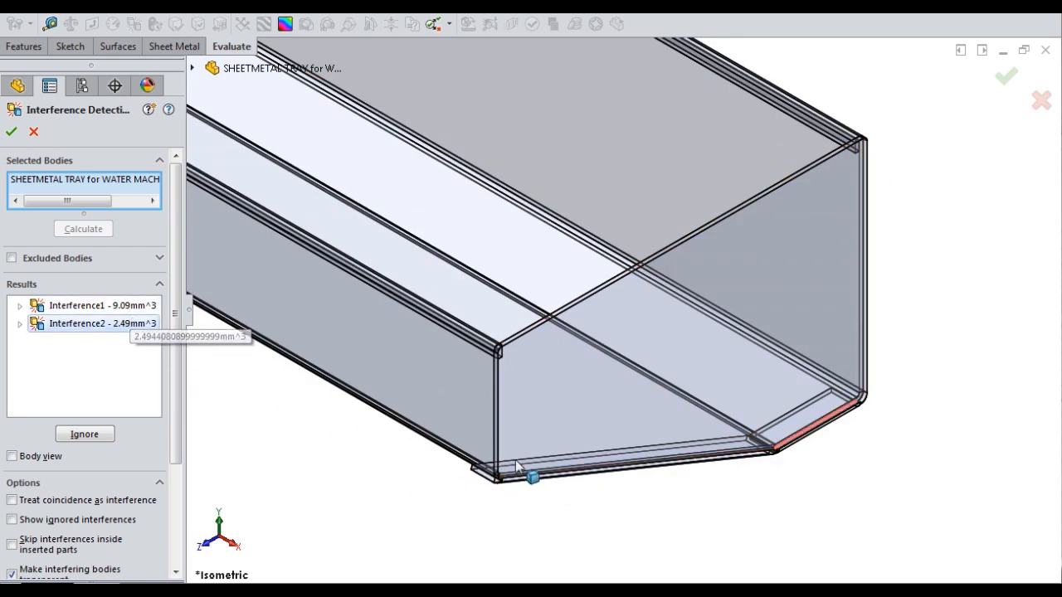
pyautogui.scroll(-1, 512, 481)
pyautogui.scroll(1, 805, 320)
pyautogui.scroll(-1, 784, 217)
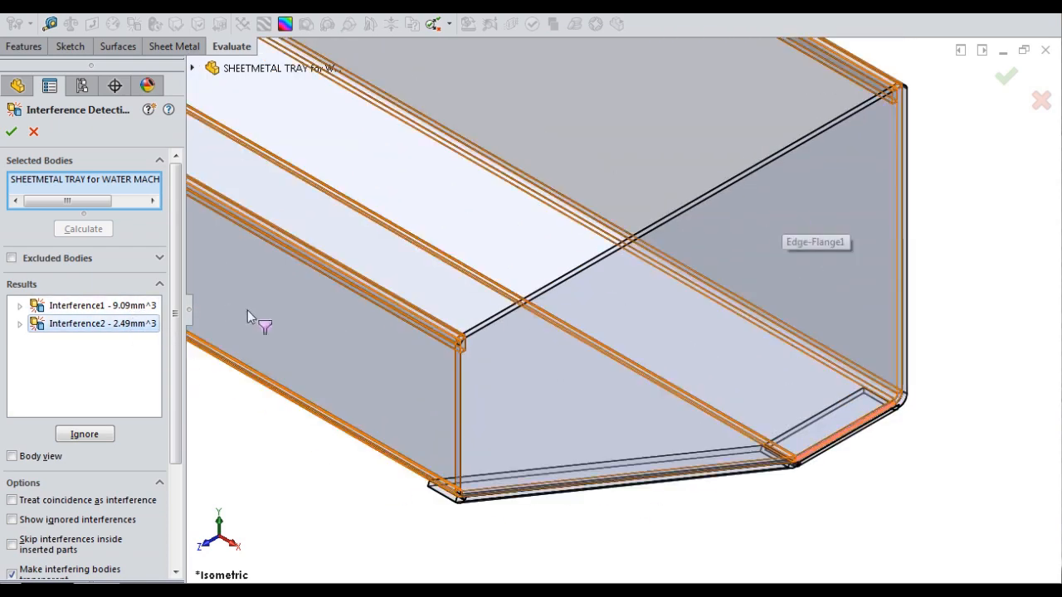
pyautogui.click(135, 305)
pyautogui.click(130, 325)
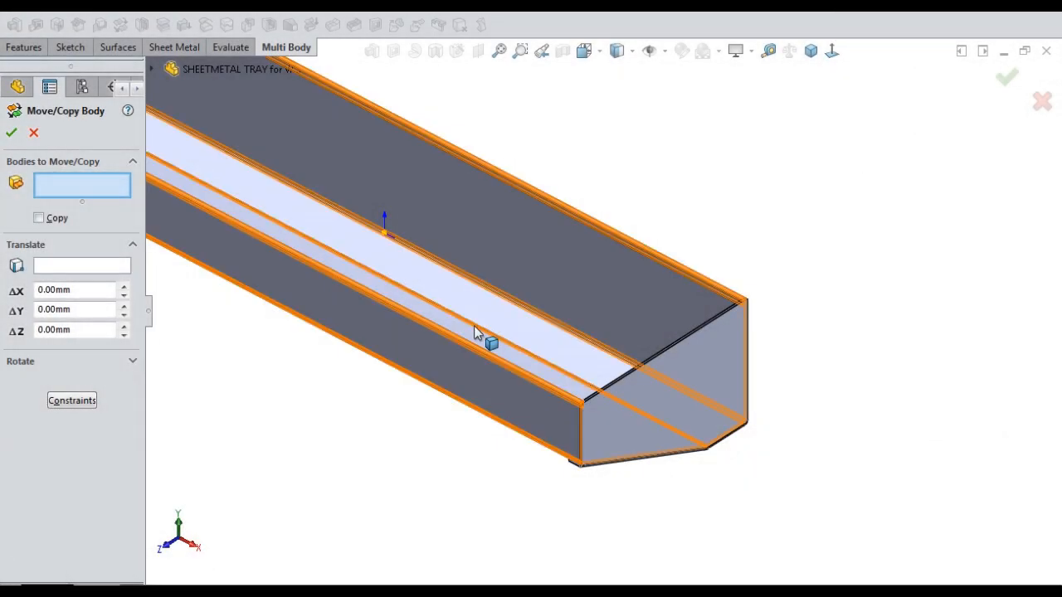
# Step: Move the end plate body 0.50 mm in X away from the tray, without making a copy
pyautogui.click(666, 385)
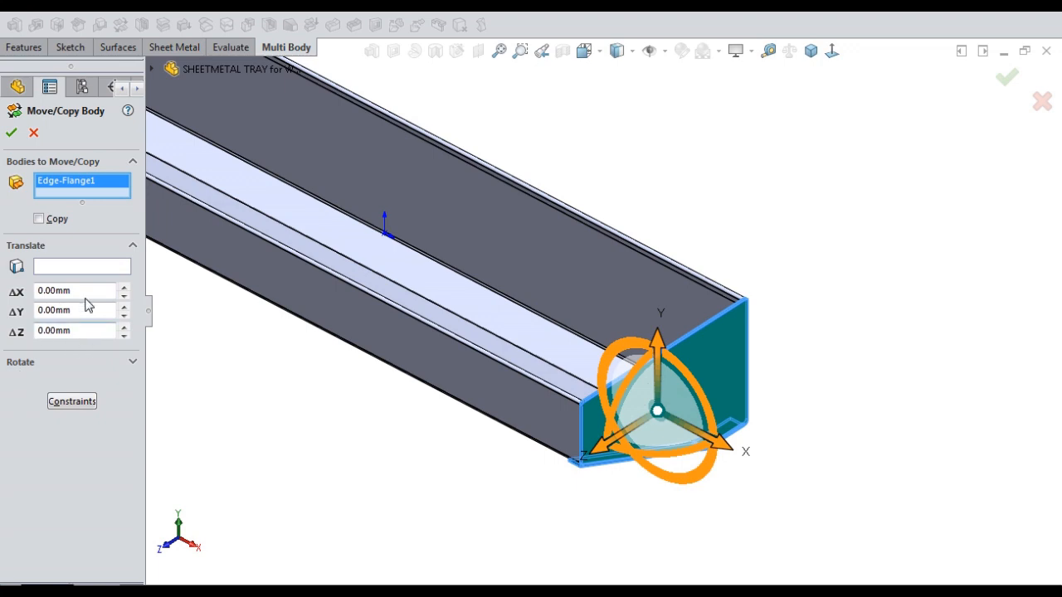
pyautogui.scroll(-6, 572, 358)
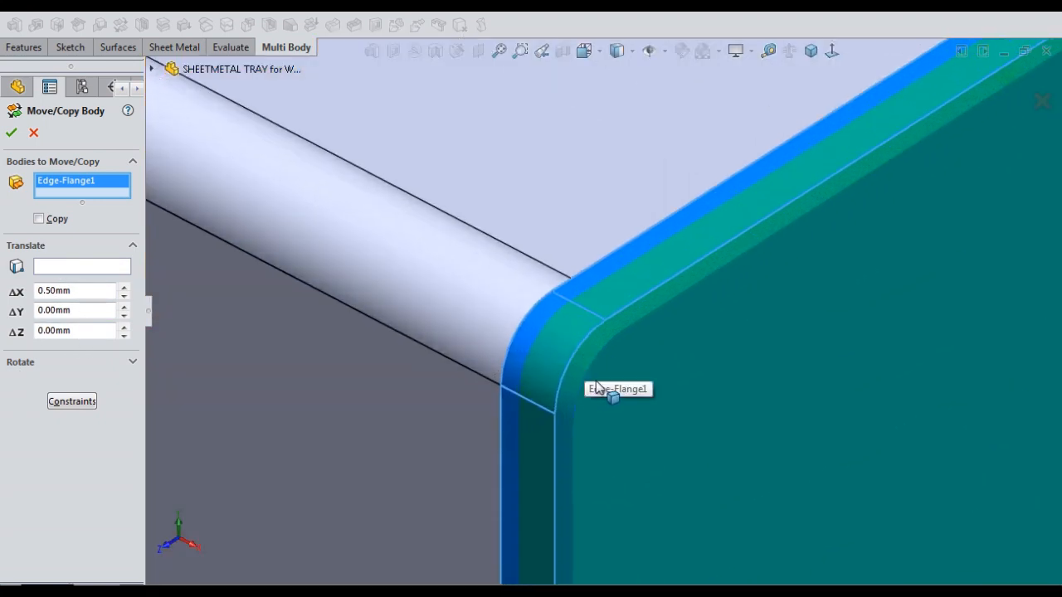
pyautogui.scroll(6, 595, 386)
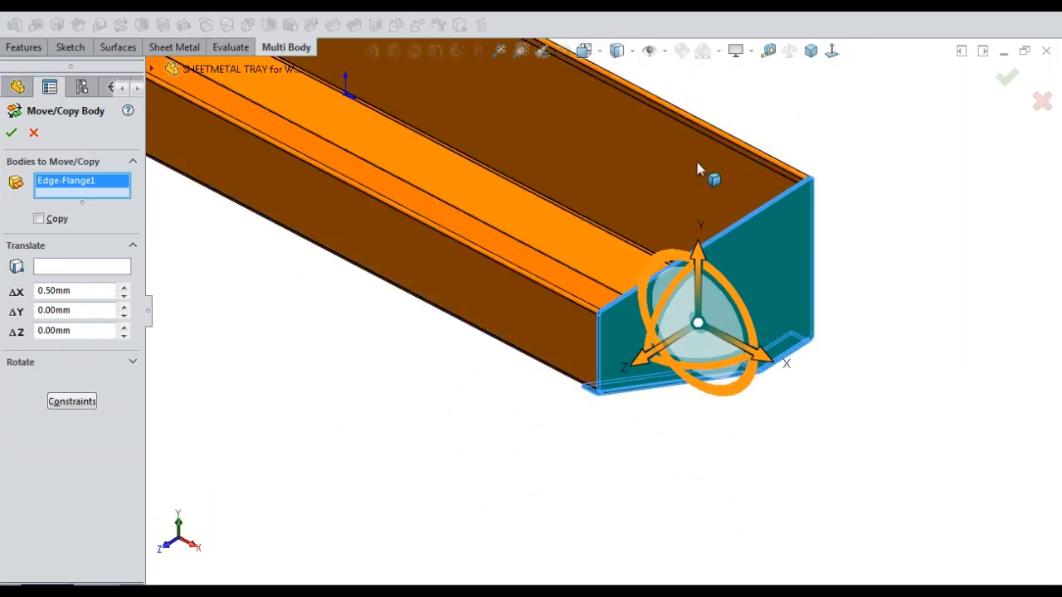
pyautogui.scroll(-2, 697, 168)
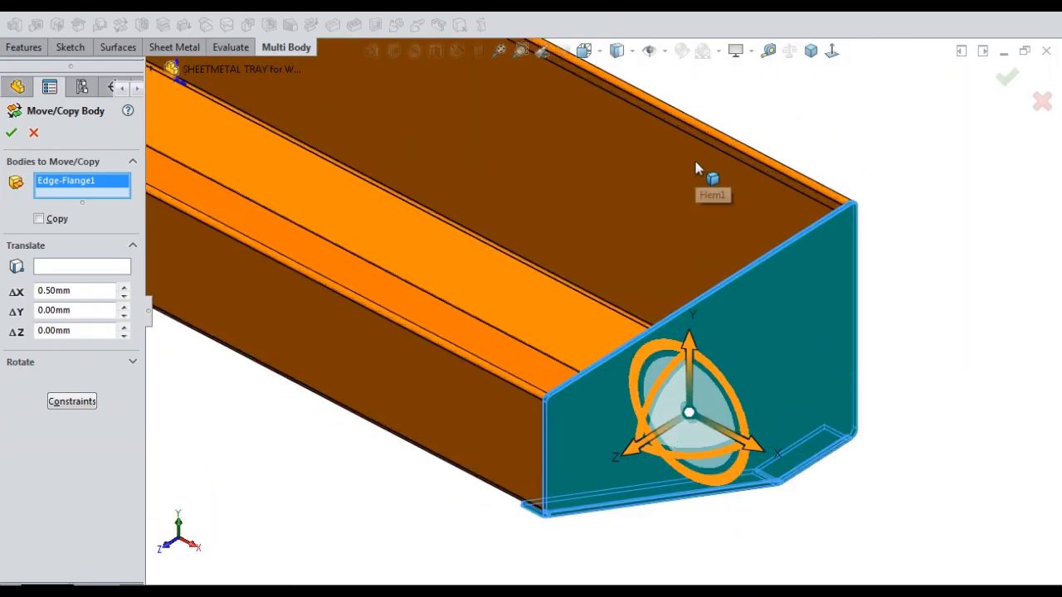
pyautogui.click(12, 133)
pyautogui.hotkey('ctrl', '1')
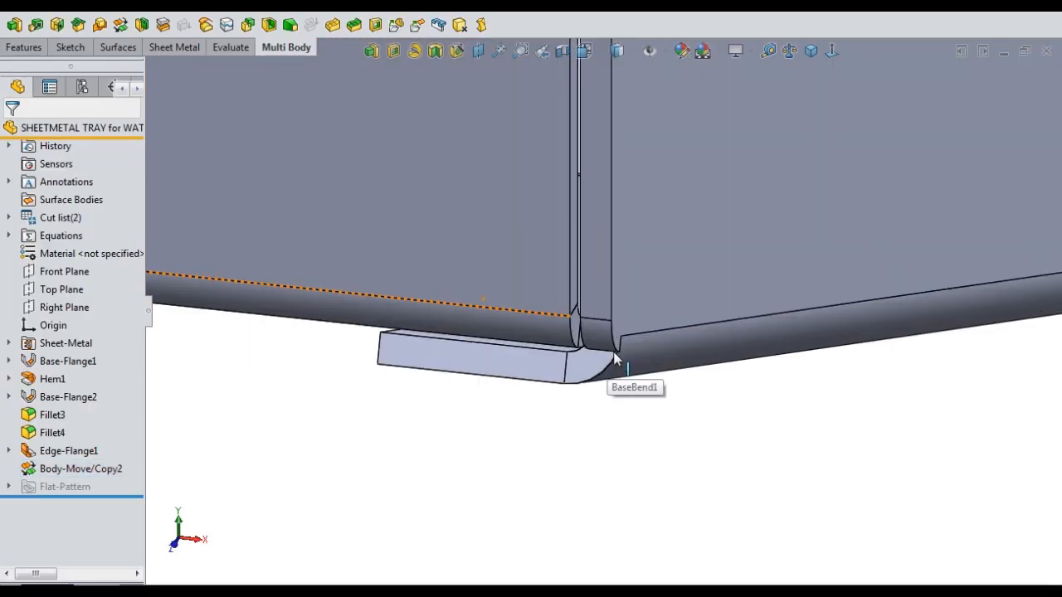
# Step: Set up a closed hem 5.00 mm long on the end plate's top edge
pyautogui.scroll(-4, 610, 352)
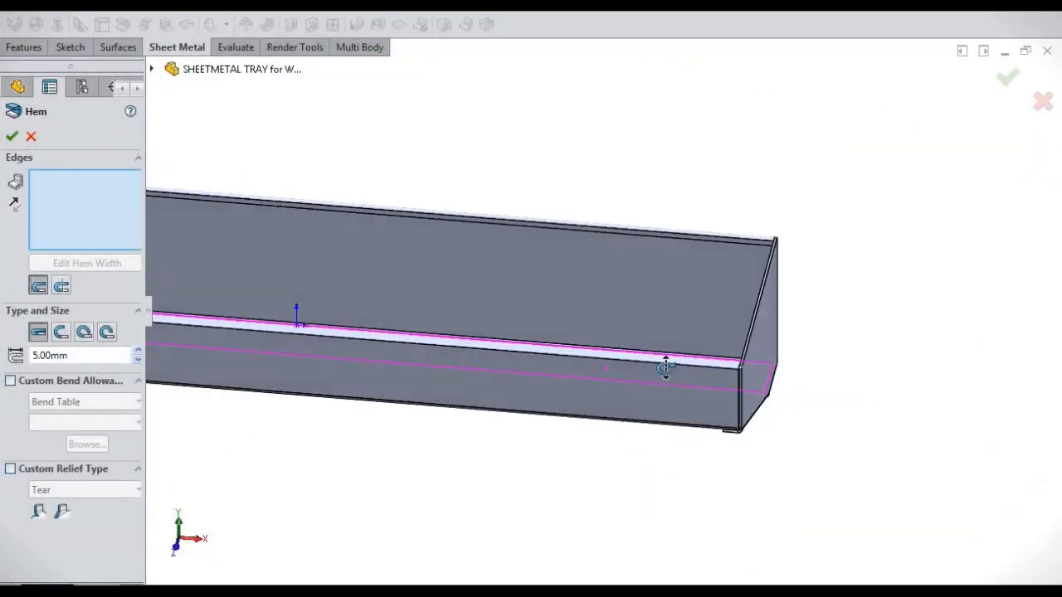
pyautogui.moveTo(663, 363); pyautogui.dragTo(835, 267, button='middle')
pyautogui.scroll(-2, 863, 247)
pyautogui.scroll(-3, 862, 247)
pyautogui.click(671, 292)
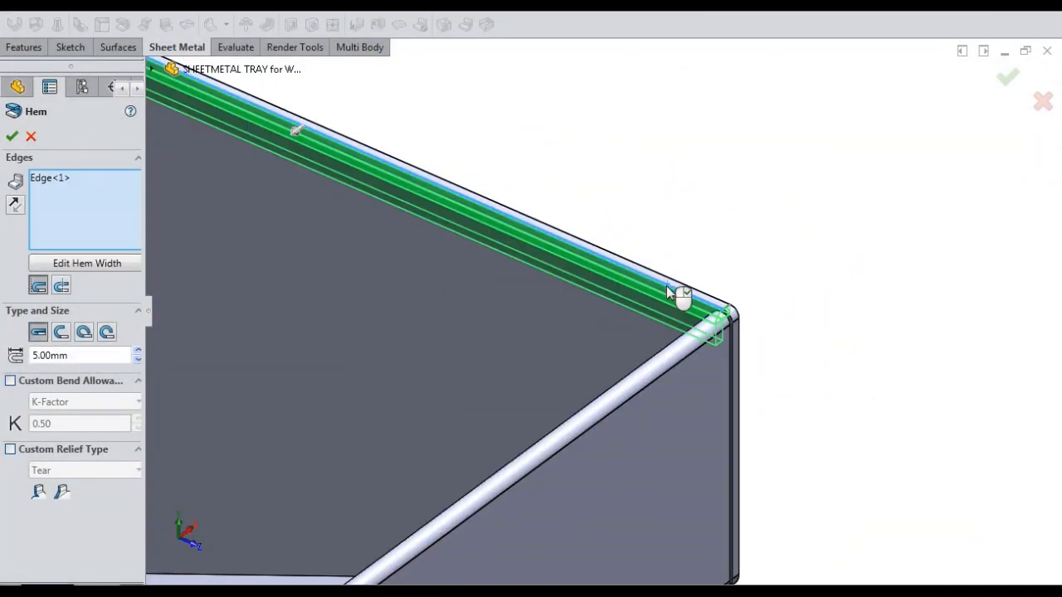
pyautogui.moveTo(363, 338); pyautogui.dragTo(566, 356, button='middle')
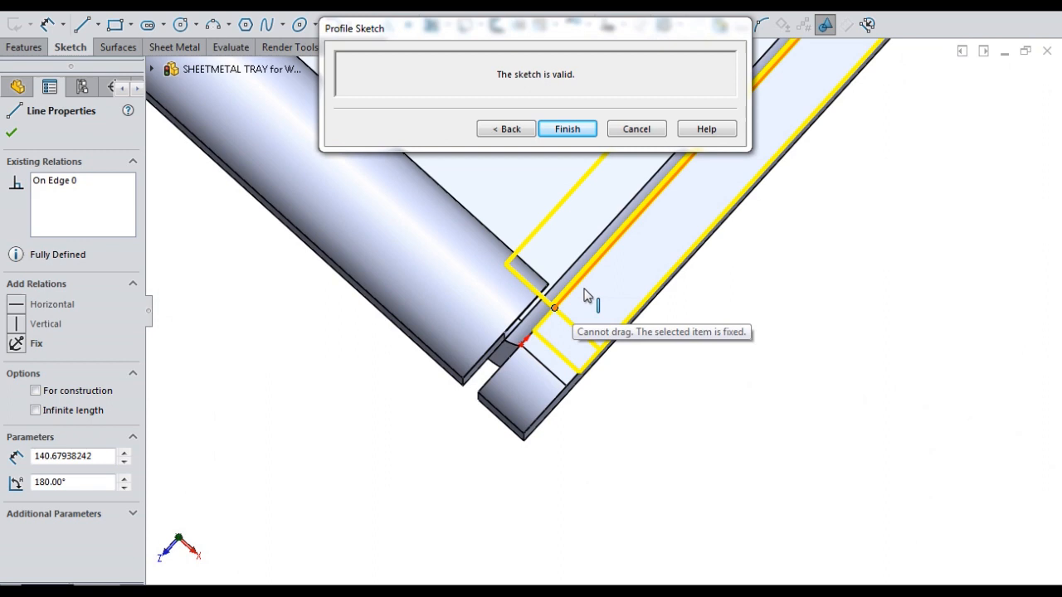
# Step: Edit the hem's width profile with a 0.10 mm dimension at its end beside the wall hem, and finish the hem
pyautogui.moveTo(589, 296)
pyautogui.mouseDown()
pyautogui.moveTo(554, 309)
pyautogui.moveTo(557, 317)
pyautogui.mouseUp()
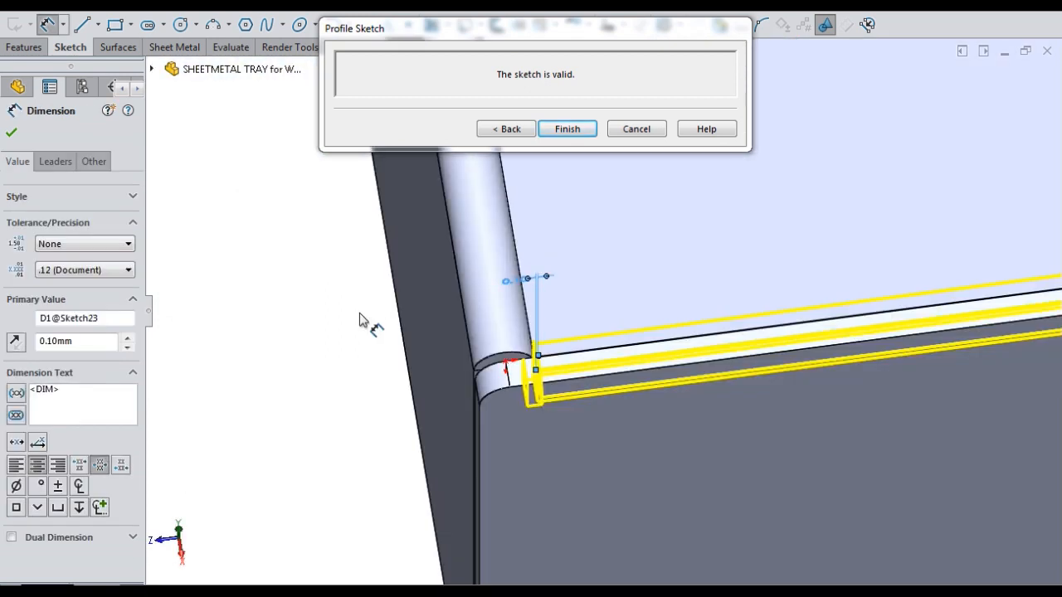
pyautogui.click(359, 313)
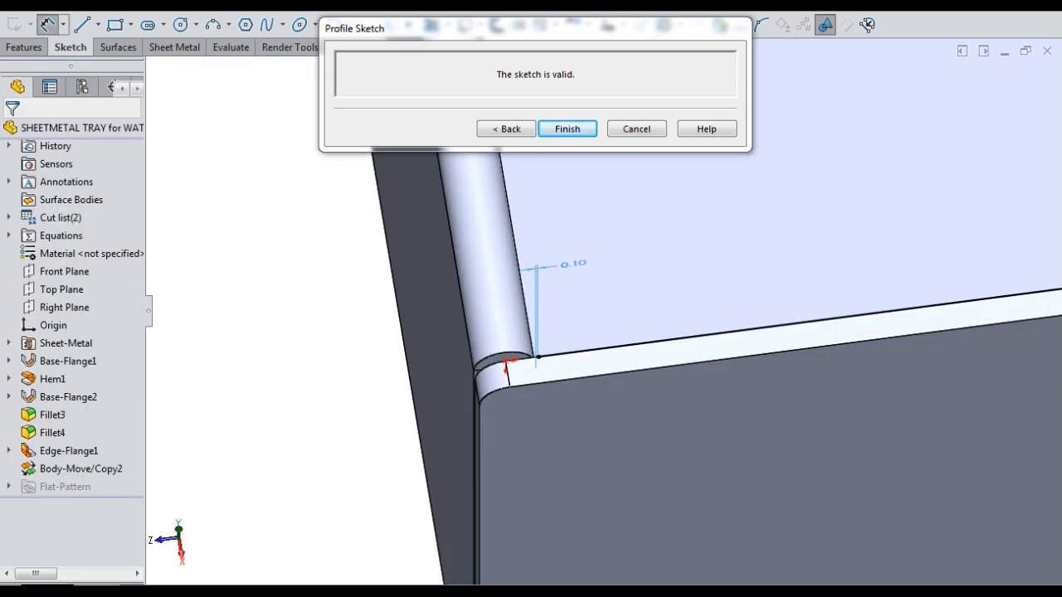
pyautogui.click(572, 263)
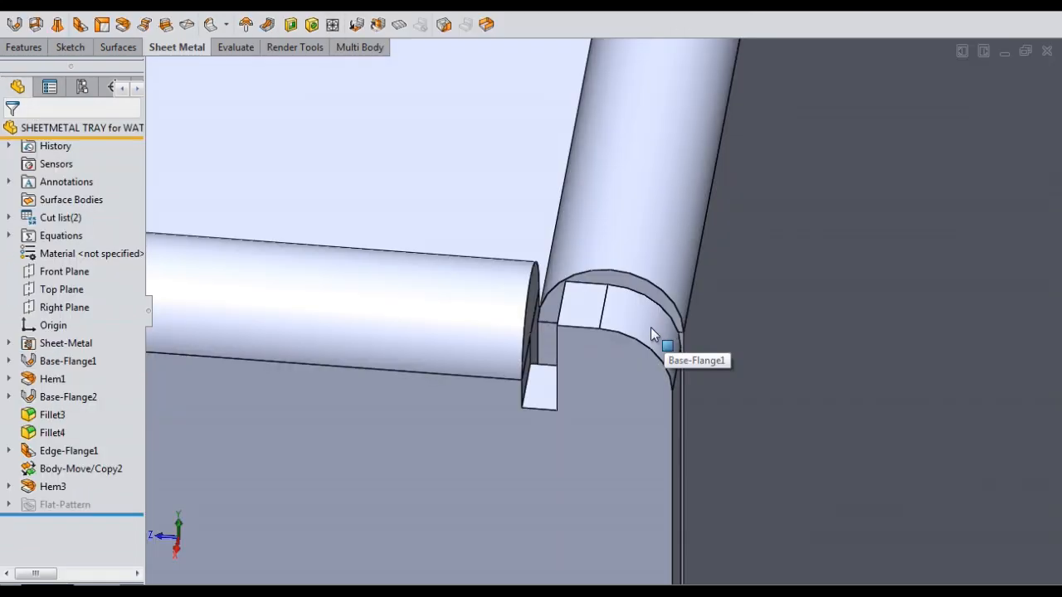
pyautogui.scroll(2, 631, 327)
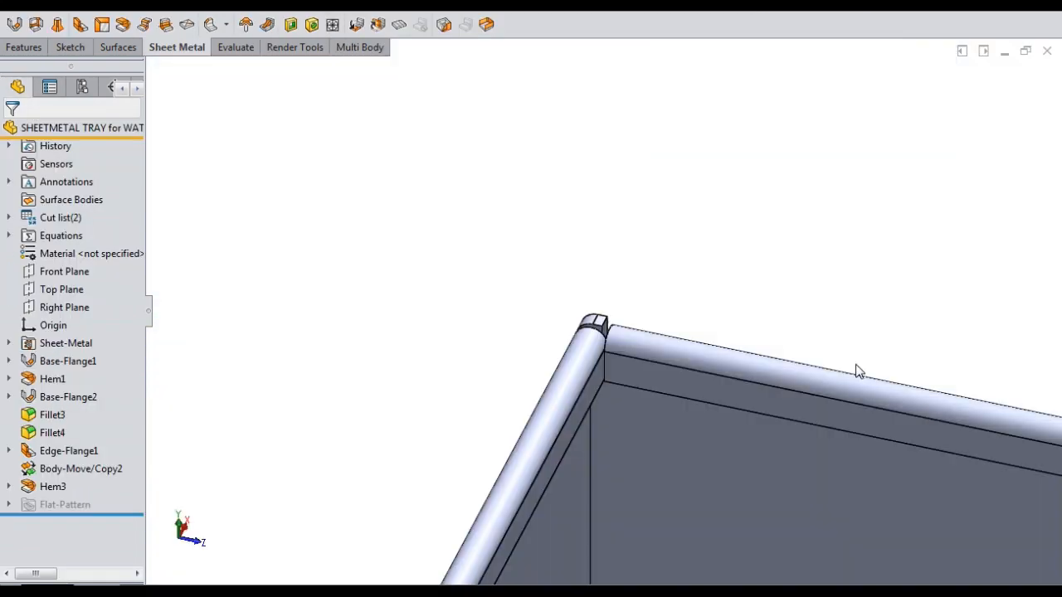
pyautogui.moveTo(855, 367); pyautogui.dragTo(936, 398, button='middle')
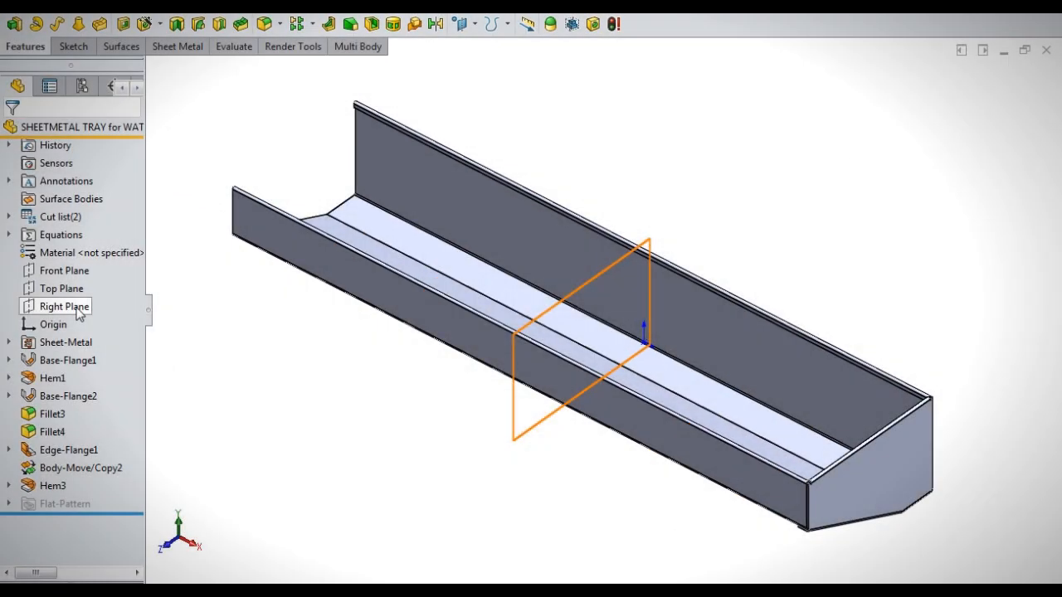
# Step: Mirror the hemmed end plate body about the Right Plane with Merge solids off
pyautogui.click(75, 306)
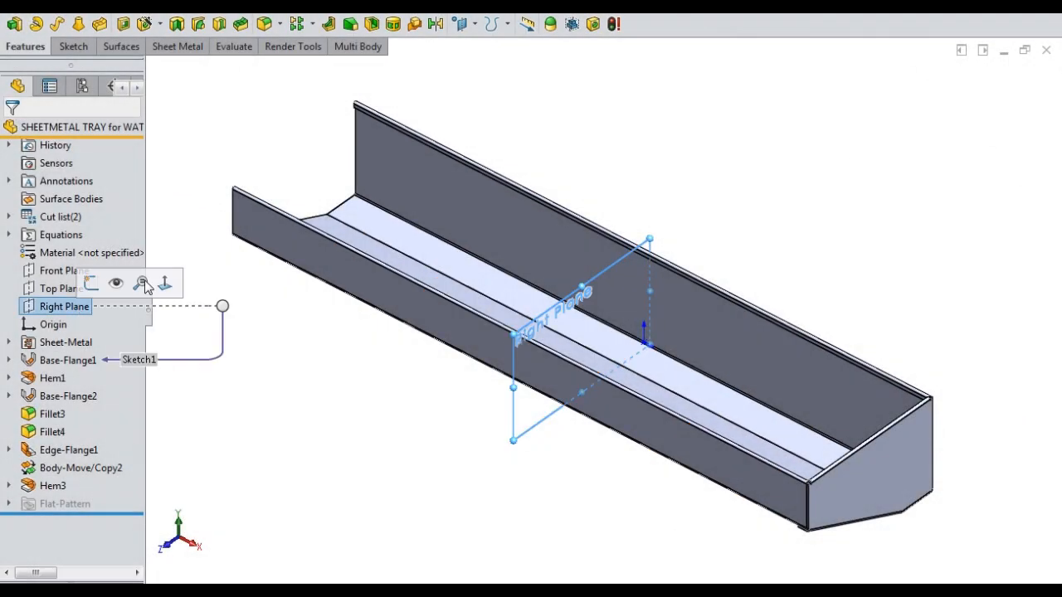
pyautogui.click(434, 25)
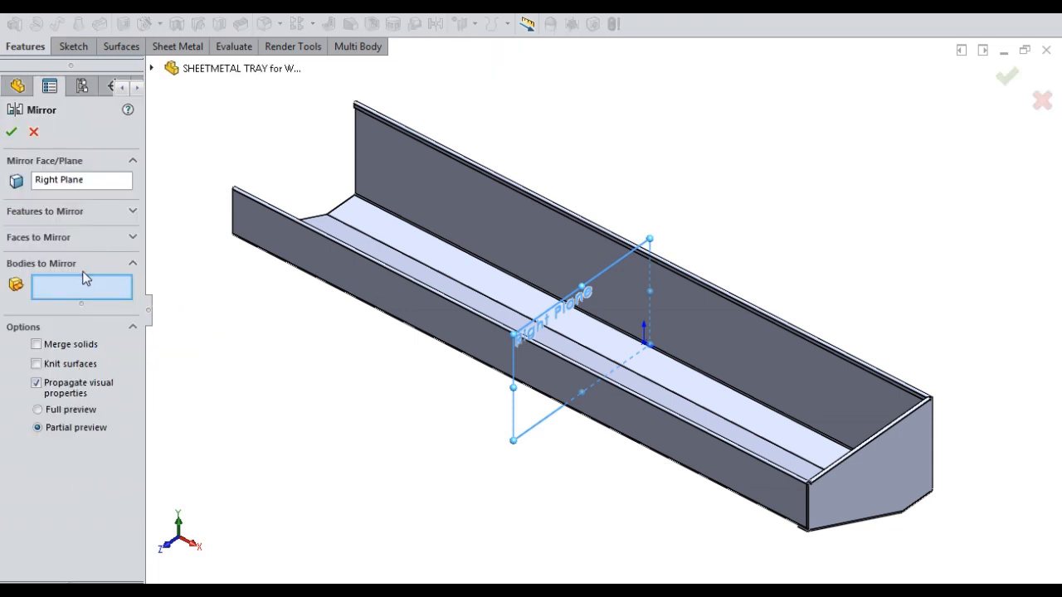
pyautogui.click(901, 486)
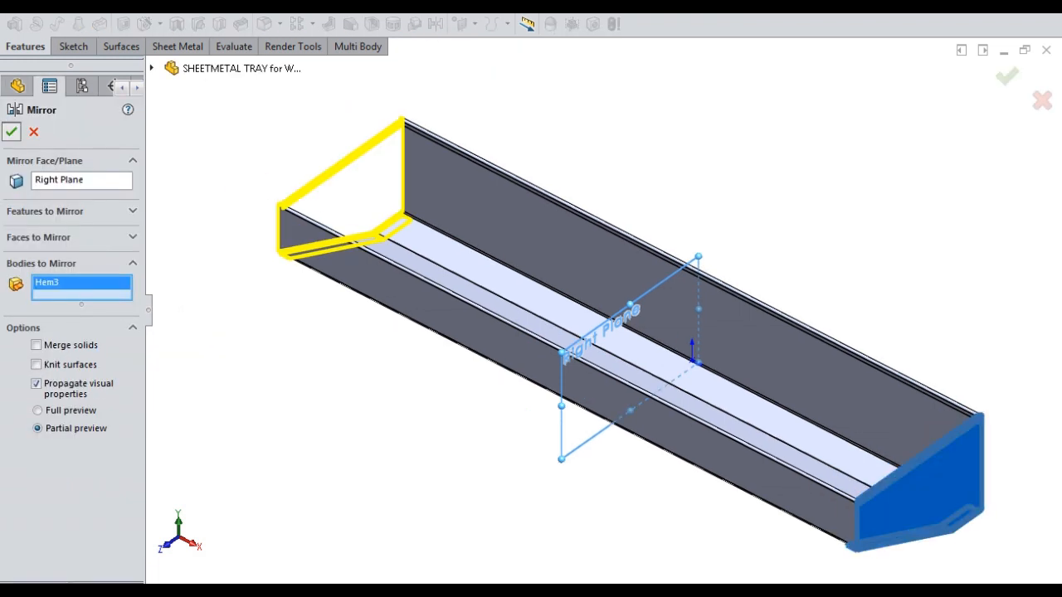
pyautogui.click(12, 132)
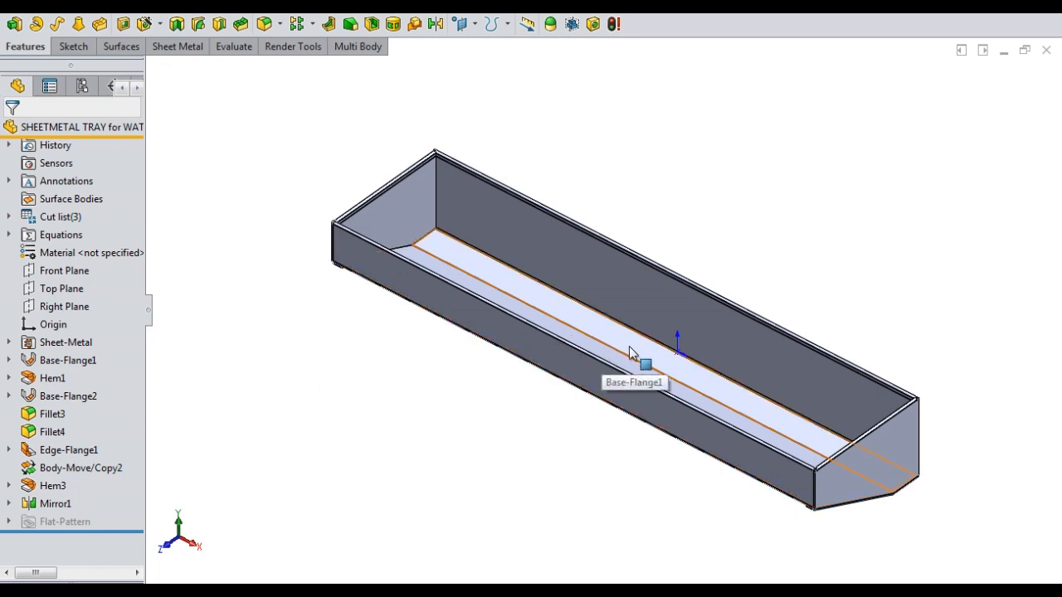
# Step: Sketch a circle of about 6.46 mm radius on the tray's narrow floor face, about 184 mm from the origin in negative X
pyautogui.click(592, 360)
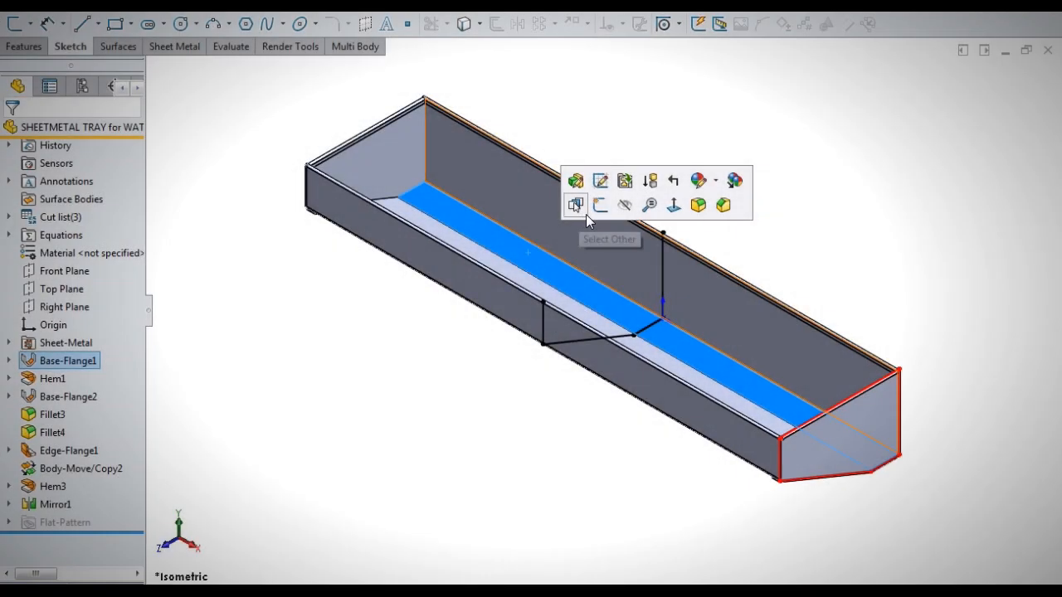
pyautogui.click(576, 205)
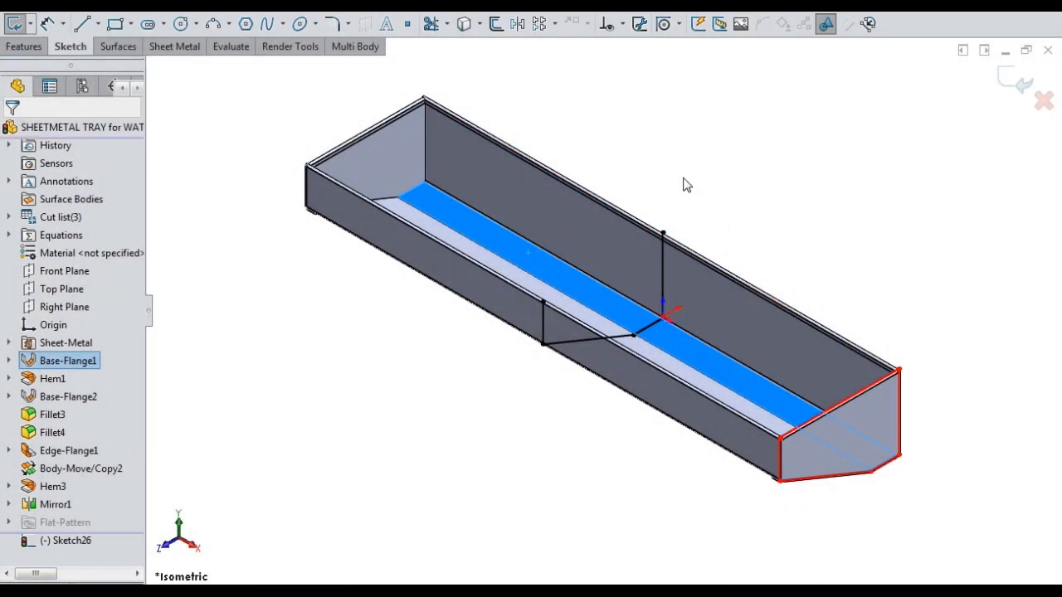
pyautogui.hotkey('ctrl', '8')
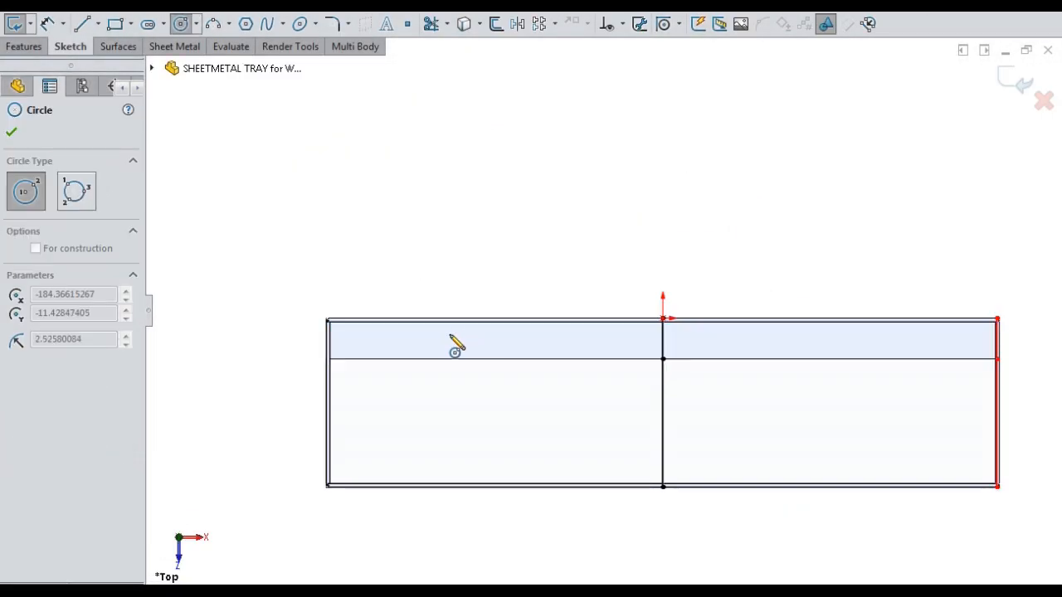
pyautogui.click(454, 341)
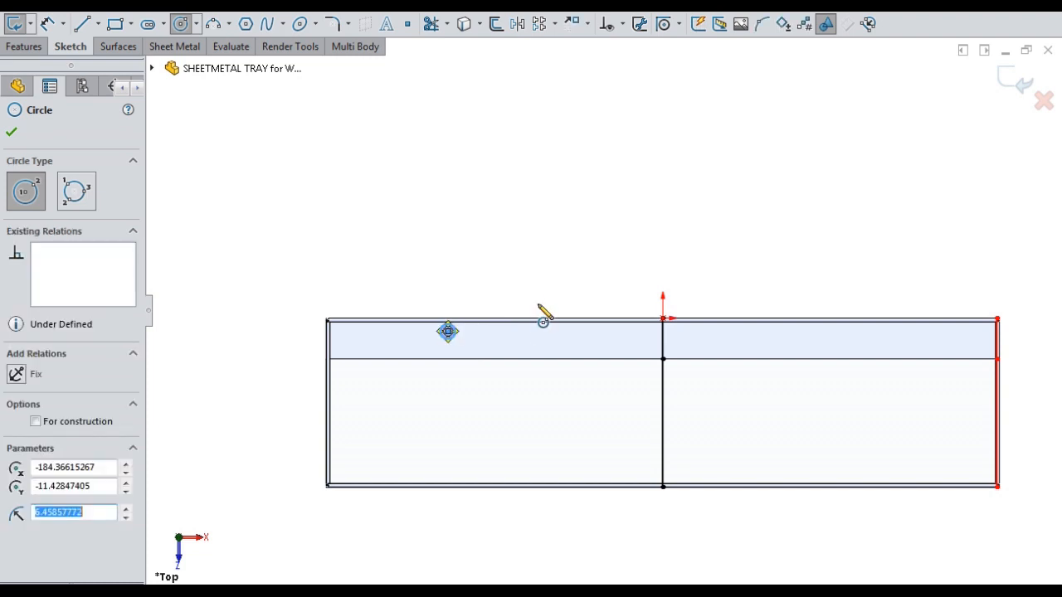
pyautogui.press('Escape')
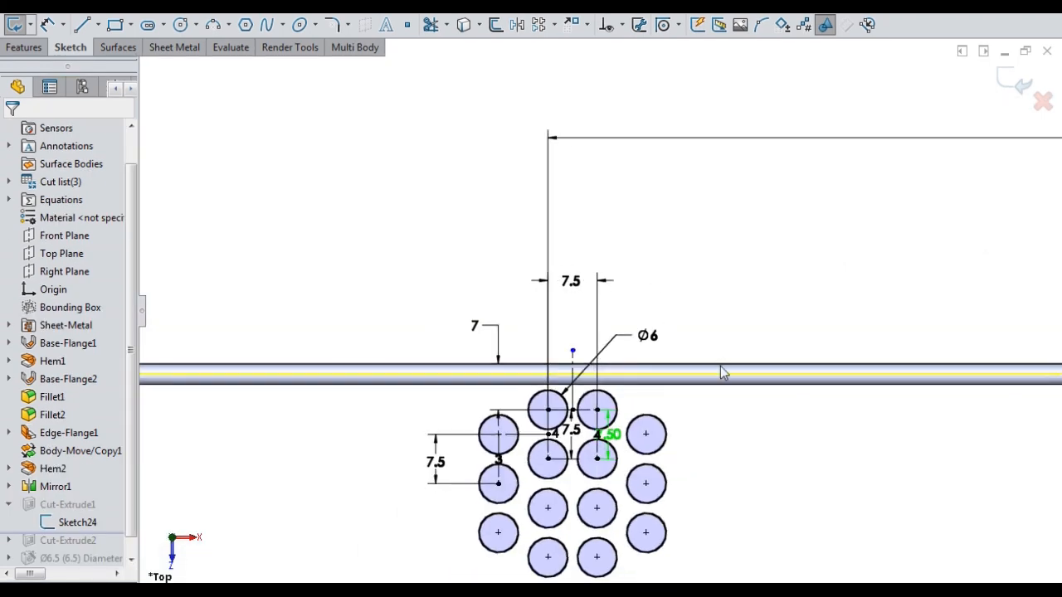
# Step: Cut the sketched cluster of 6 mm drain holes through the tray floor as a Blind cut linked to thickness
pyautogui.scroll(5, 722, 381)
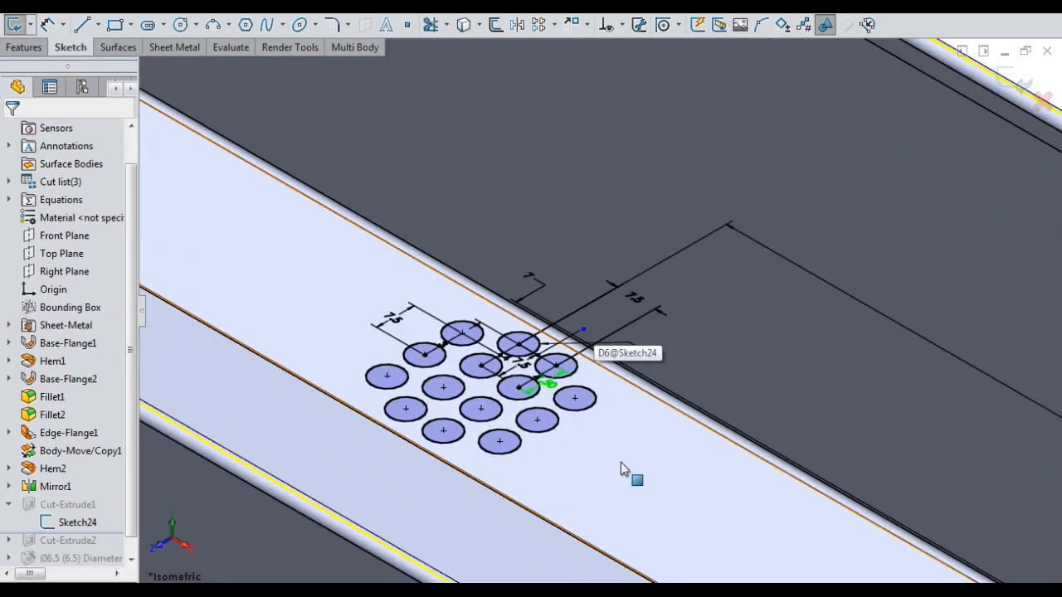
pyautogui.scroll(2, 621, 469)
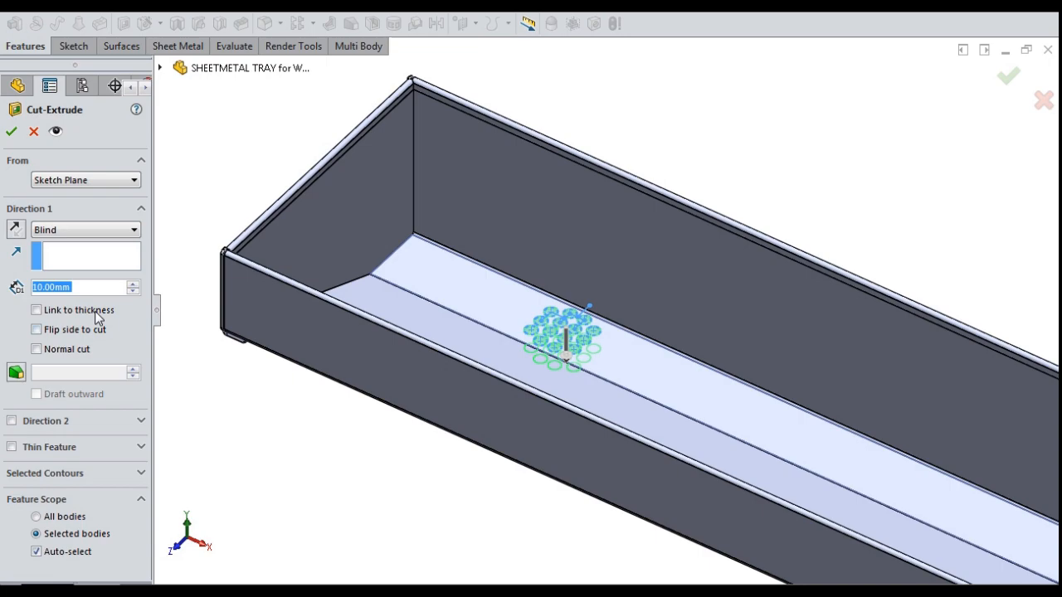
pyautogui.click(95, 311)
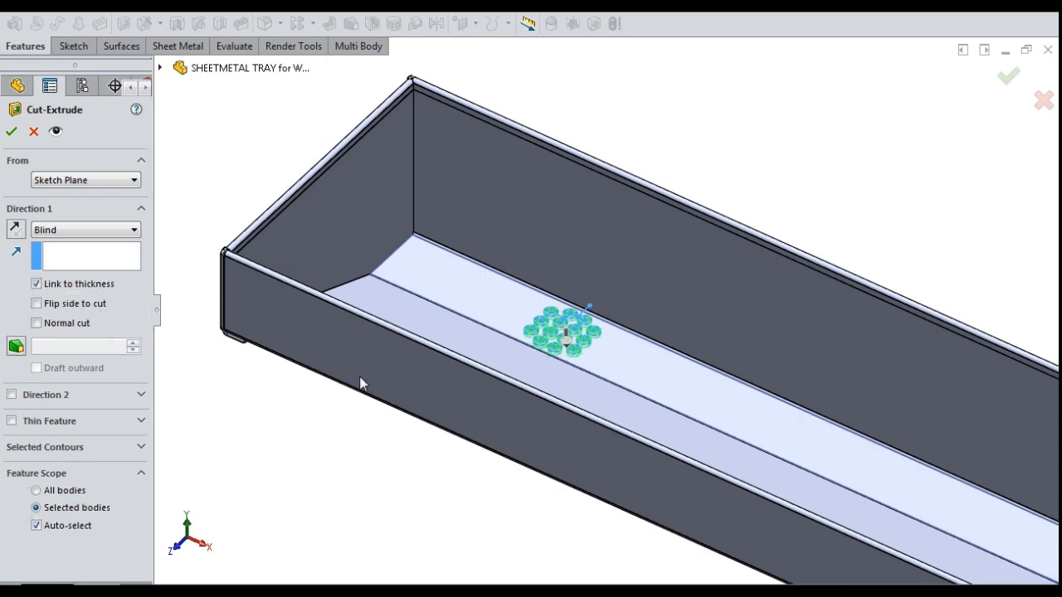
pyautogui.moveTo(483, 382); pyautogui.dragTo(598, 299, button='middle')
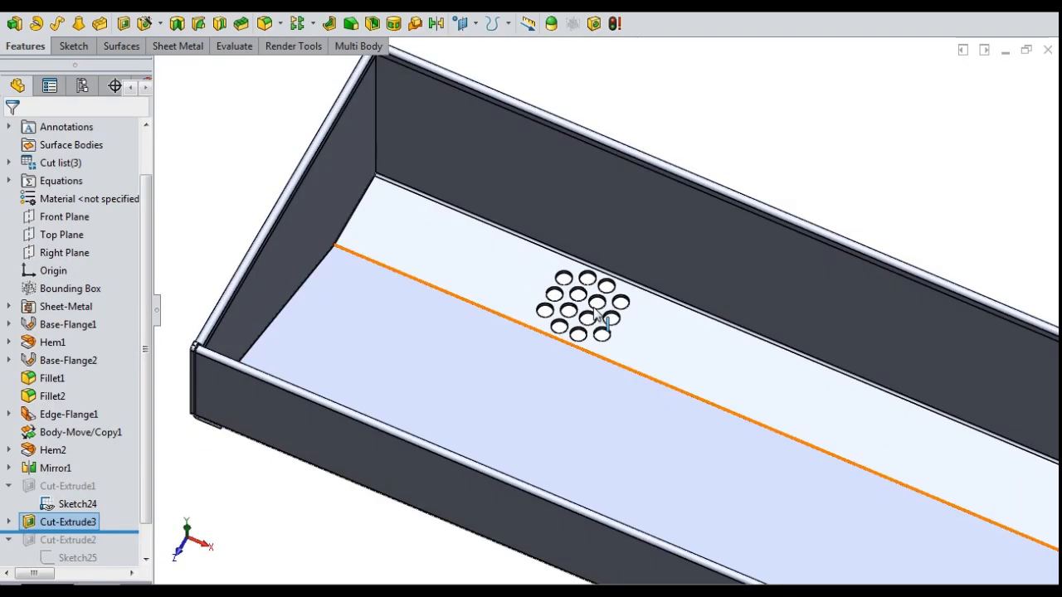
# Step: Cut the three sketched 6 mm circles through the back wall above the drain holes, Blind and linked to thickness
pyautogui.scroll(-4, 618, 305)
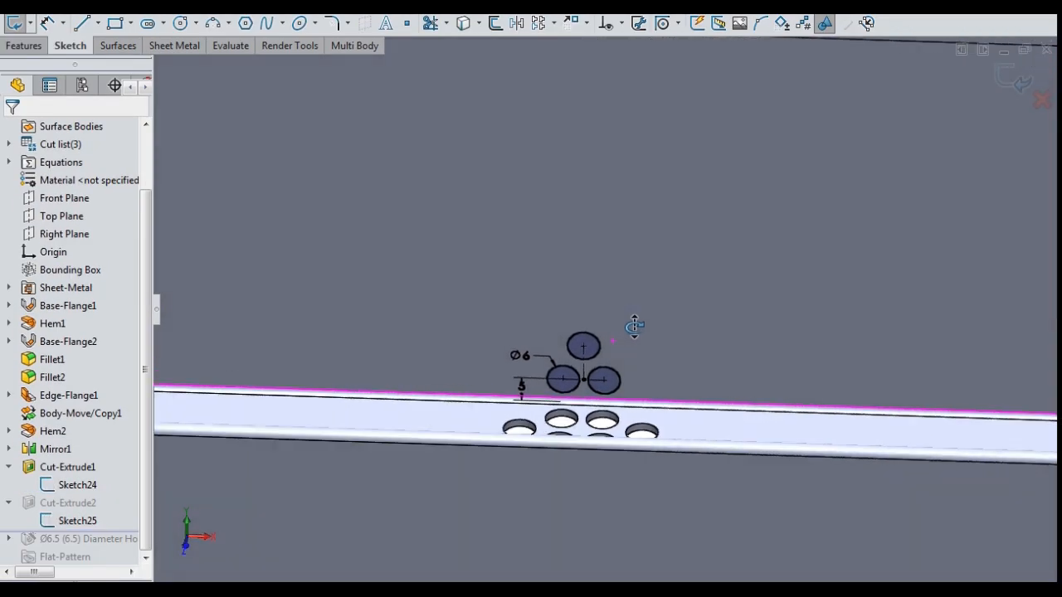
pyautogui.scroll(-3, 605, 365)
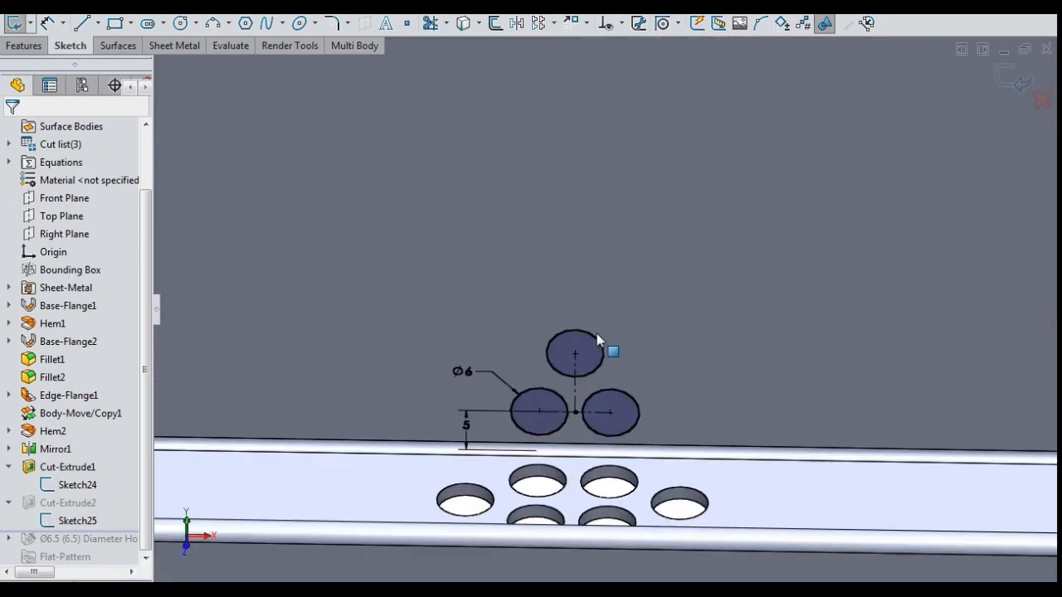
pyautogui.moveTo(608, 371); pyautogui.dragTo(941, 233, button='middle')
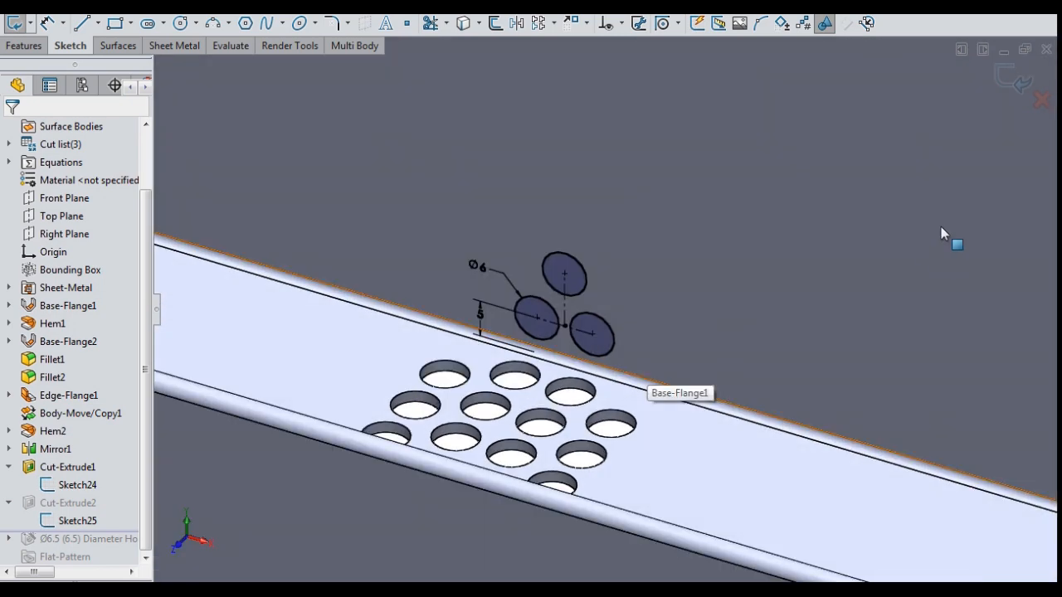
pyautogui.click(1013, 83)
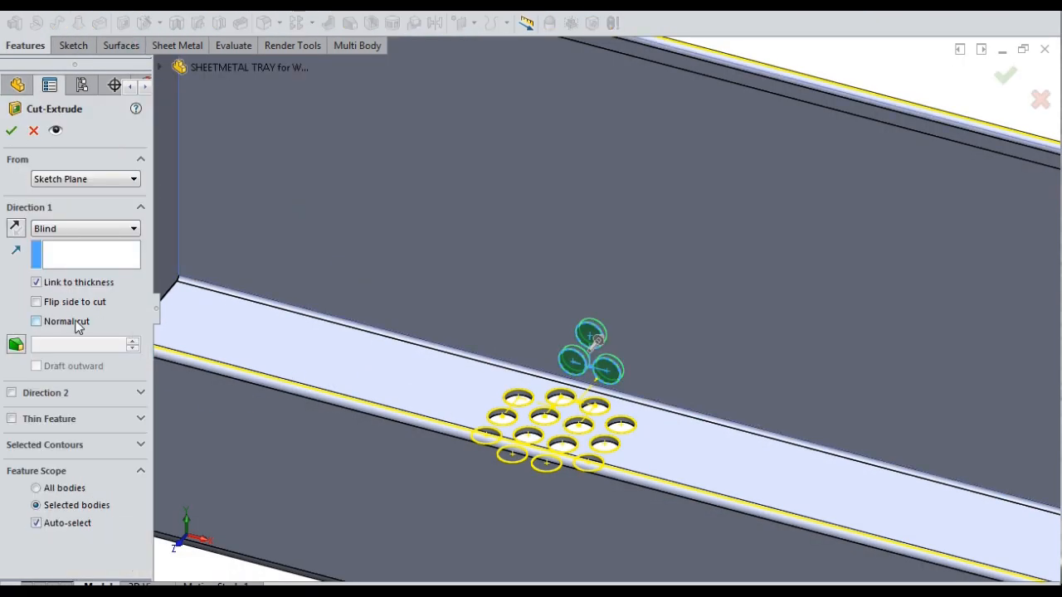
pyautogui.press('Return')
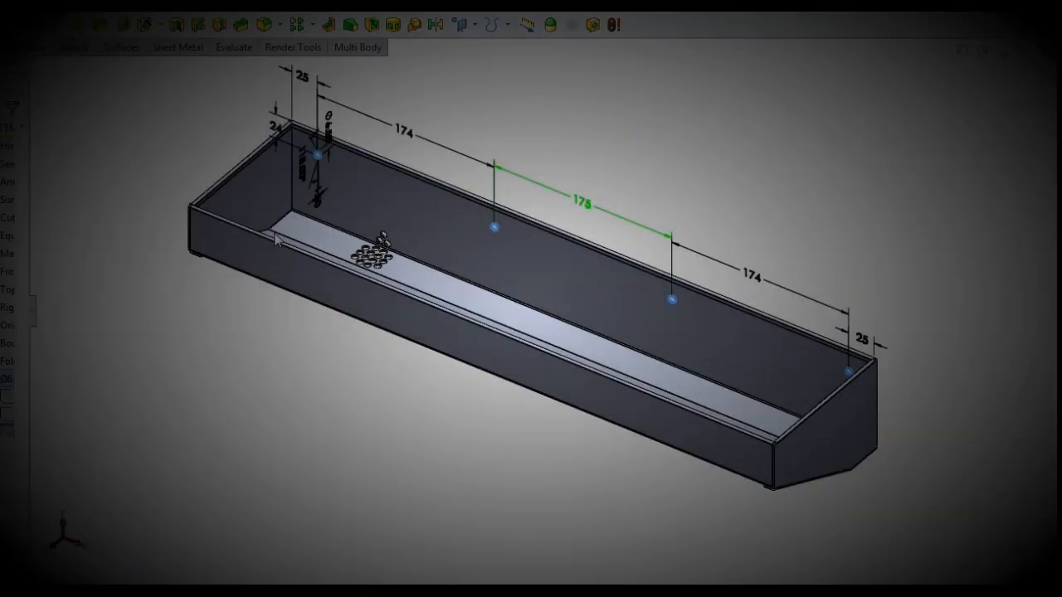
# Step: Examine the row of 6.5 mm holes along the back wall, their position dimensions and the whole tray from several sides
pyautogui.scroll(-10, 348, 166)
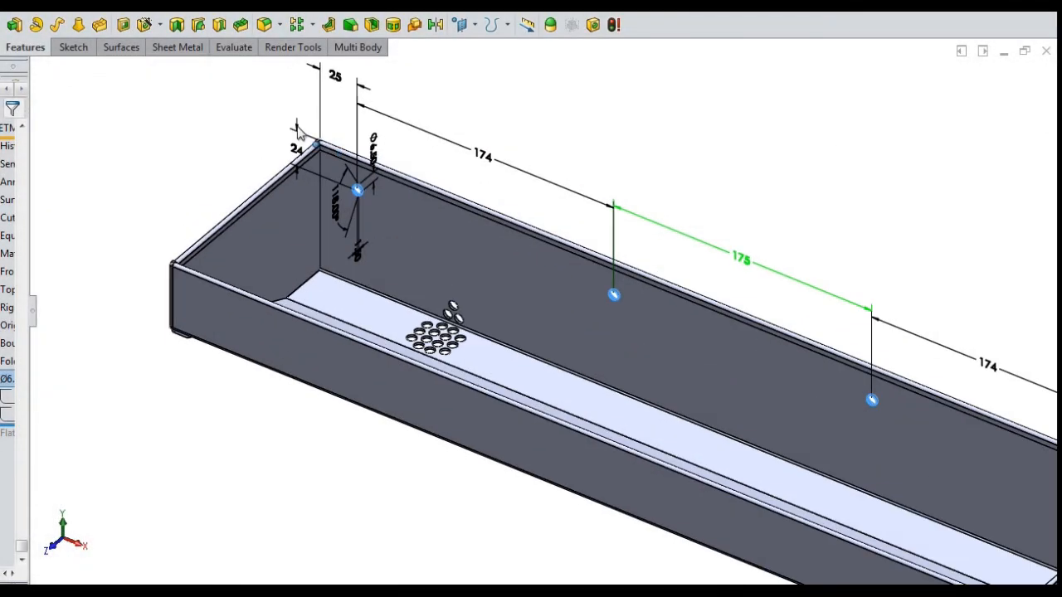
pyautogui.scroll(-3, 512, 284)
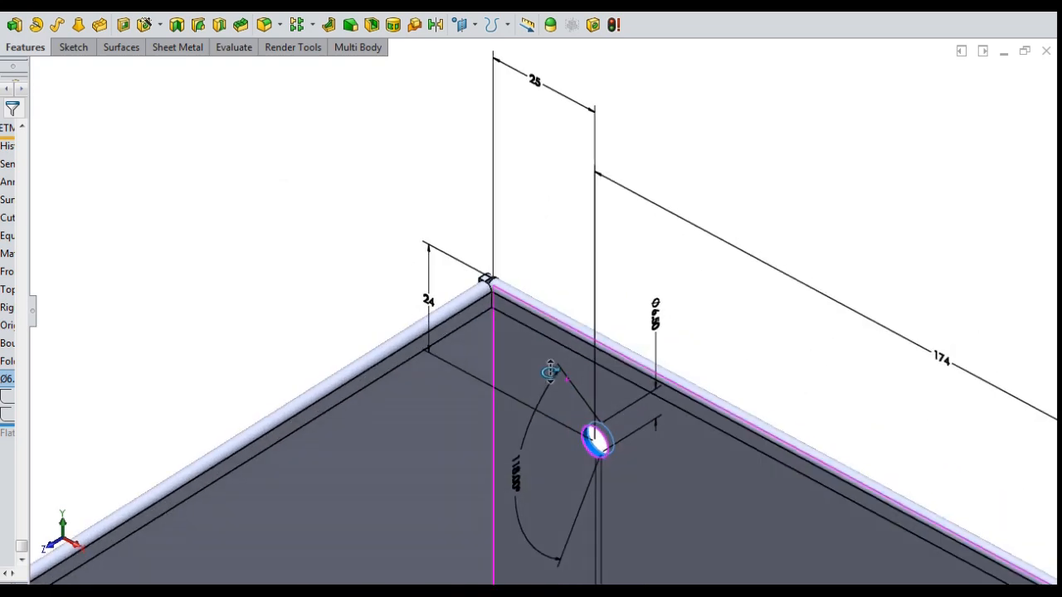
pyautogui.scroll(-2, 629, 433)
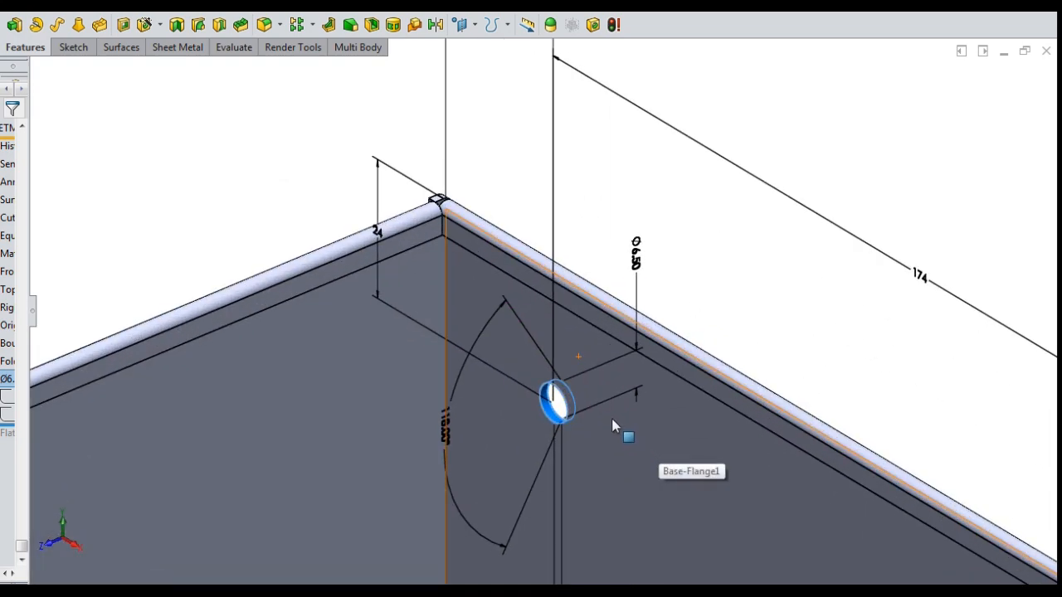
pyautogui.moveTo(611, 421); pyautogui.dragTo(636, 415, button='middle')
pyautogui.scroll(3, 714, 440)
pyautogui.scroll(5, 714, 440)
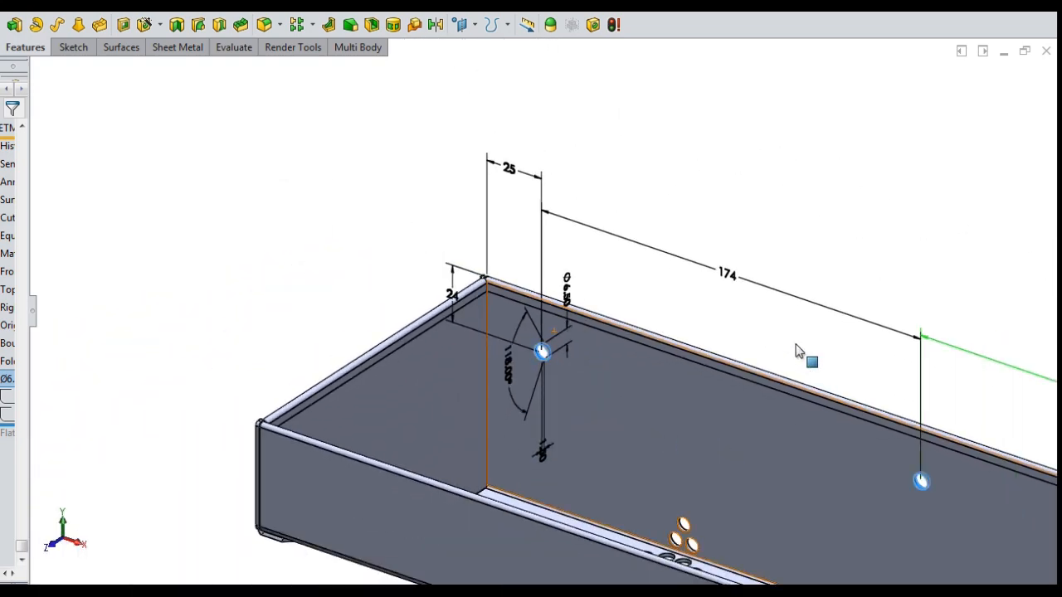
pyautogui.scroll(3, 909, 478)
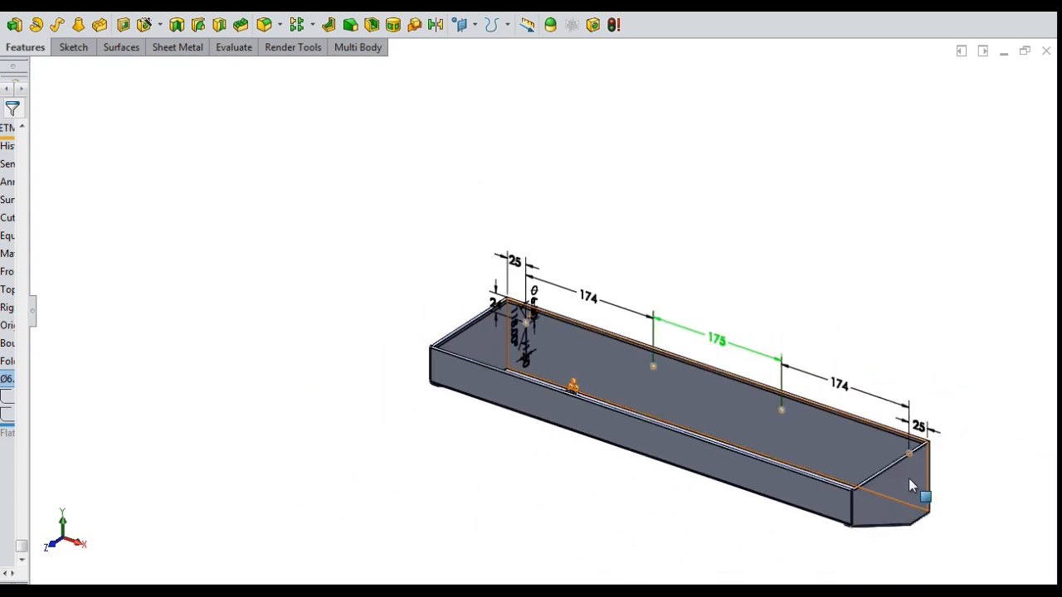
pyautogui.scroll(-7, 830, 378)
pyautogui.moveTo(830, 379); pyautogui.dragTo(870, 384, button='middle')
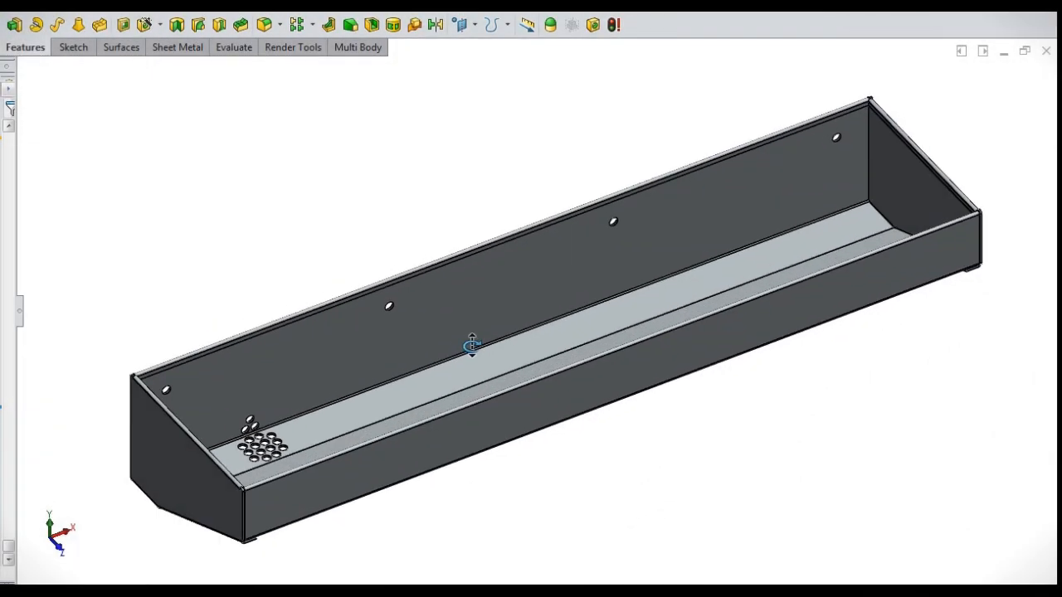
pyautogui.moveTo(471, 346); pyautogui.dragTo(834, 417, button='middle')
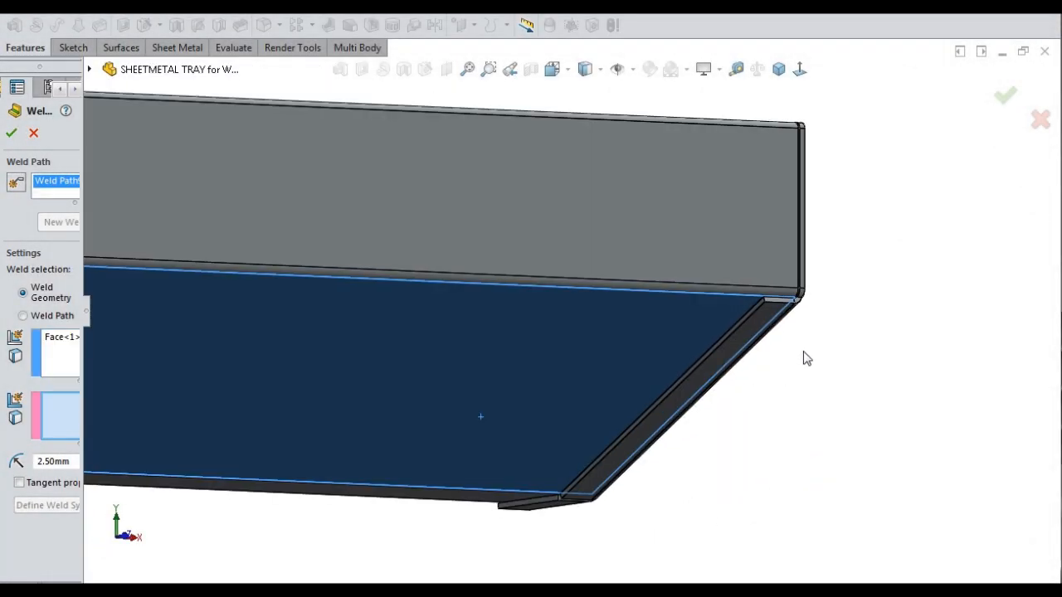
# Step: Add a 2.50 mm weld bead between the tray's underside face and the thin edge face of the end plate's sloped flange
pyautogui.scroll(-5, 802, 355)
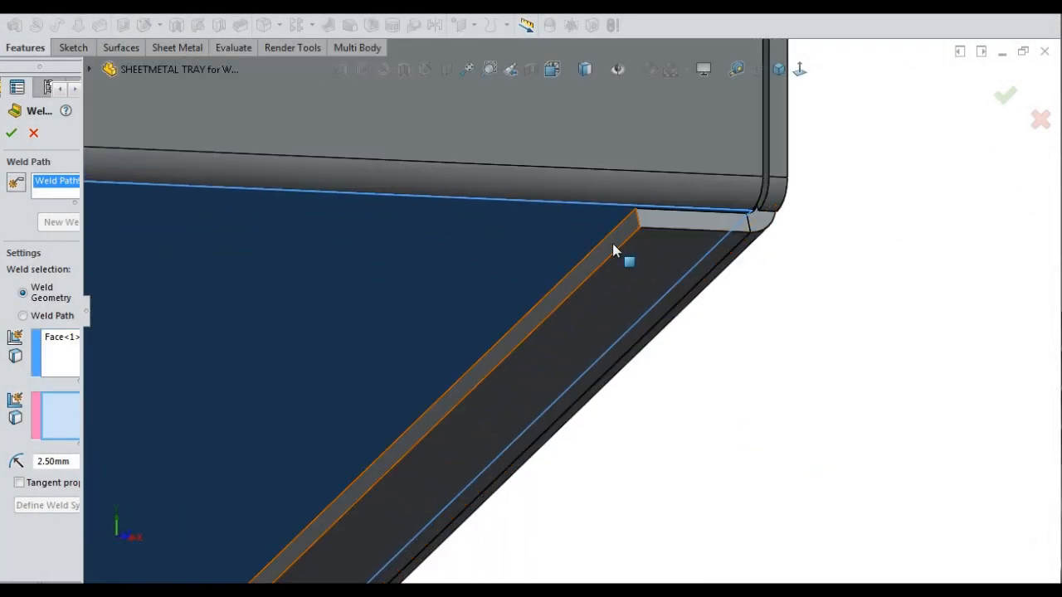
pyautogui.click(612, 243)
pyautogui.scroll(3, 622, 301)
pyautogui.moveTo(621, 301); pyautogui.dragTo(99, 248, button='middle')
pyautogui.press('Return')
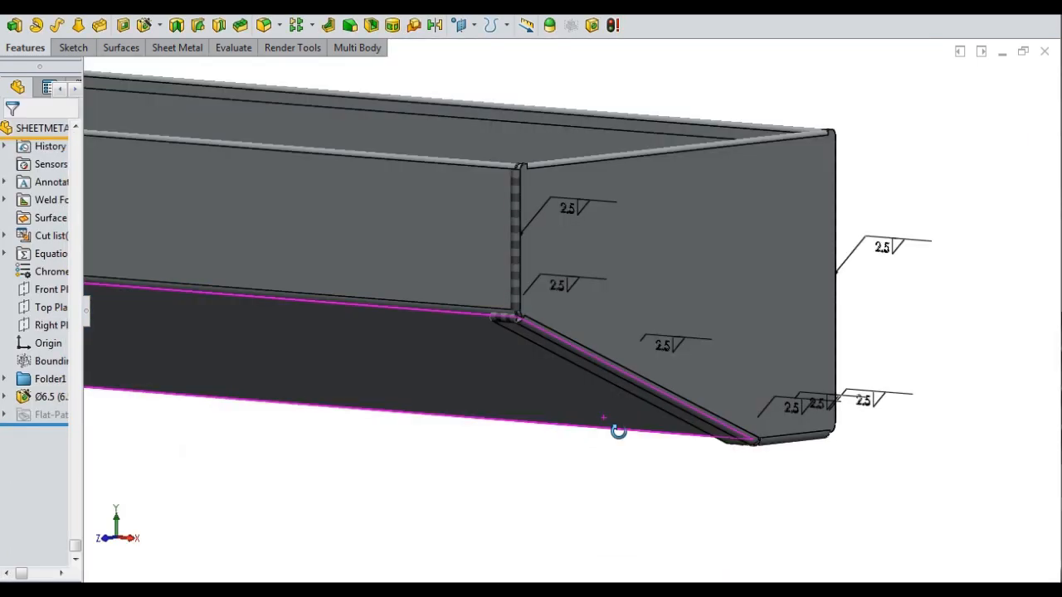
pyautogui.moveTo(616, 429); pyautogui.dragTo(813, 372, button='middle')
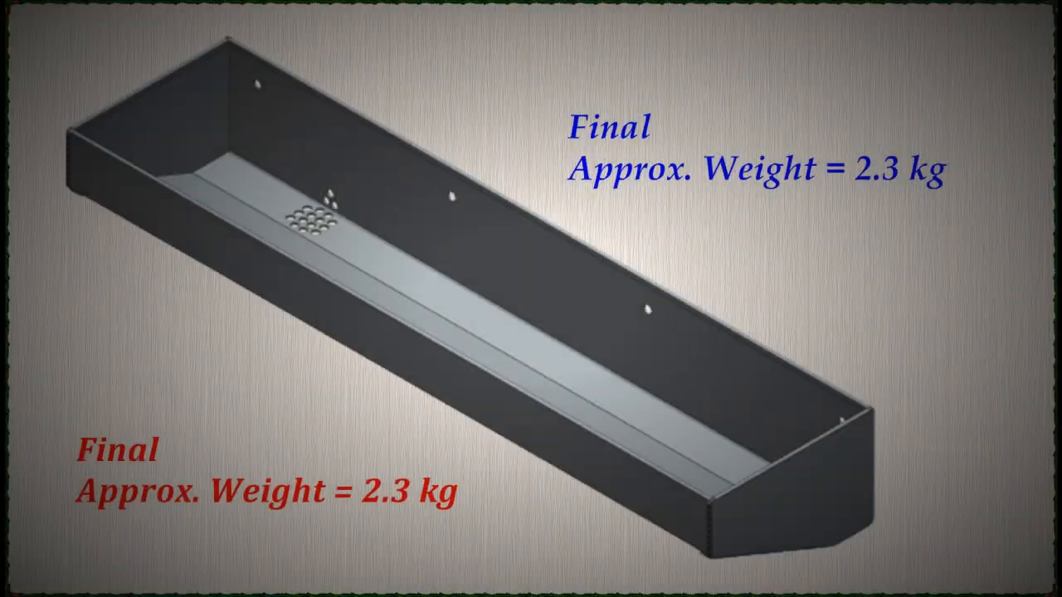